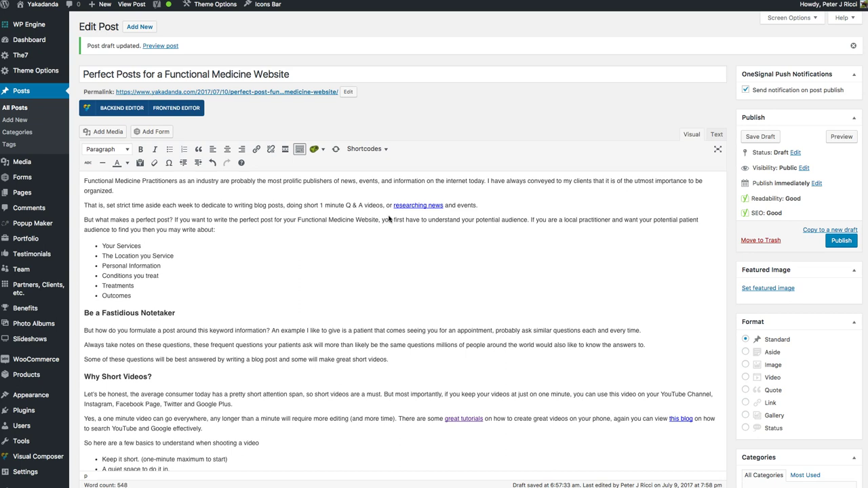
Review the topic-ideas list by selecting the Your Services, Location and Personal Information bullets.
{"action": "scroll", "coordinate": [325, 261], "scroll_direction": "down", "scroll_amount": 5}
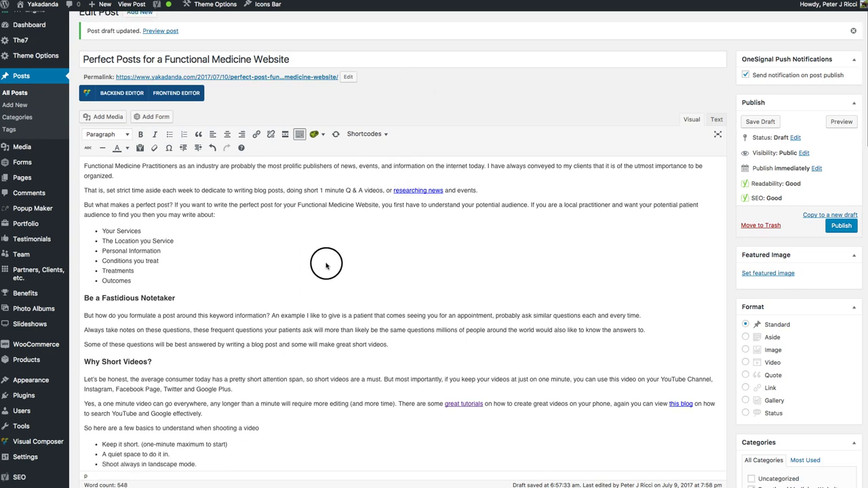
{"action": "scroll", "coordinate": [327, 264], "scroll_direction": "down", "scroll_amount": 8}
{"action": "scroll", "coordinate": [330, 262], "scroll_direction": "up", "scroll_amount": 13}
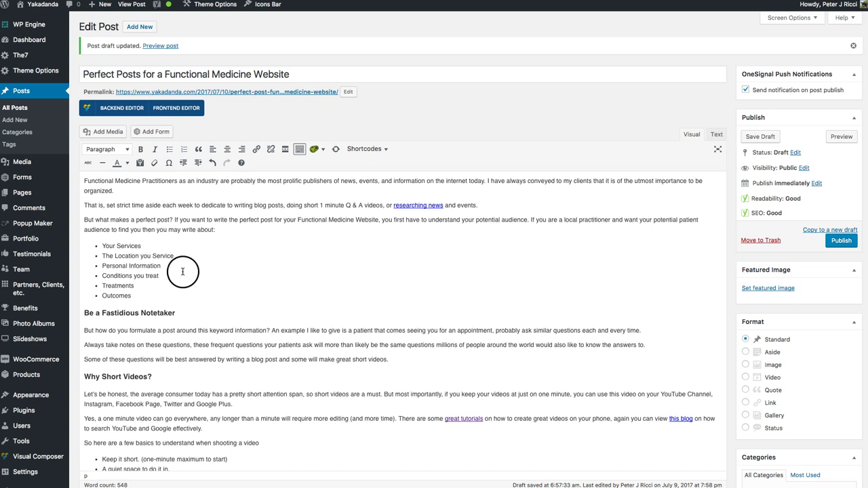
{"action": "left_click_drag", "start_coordinate": [138, 294], "coordinate": [95, 246]}
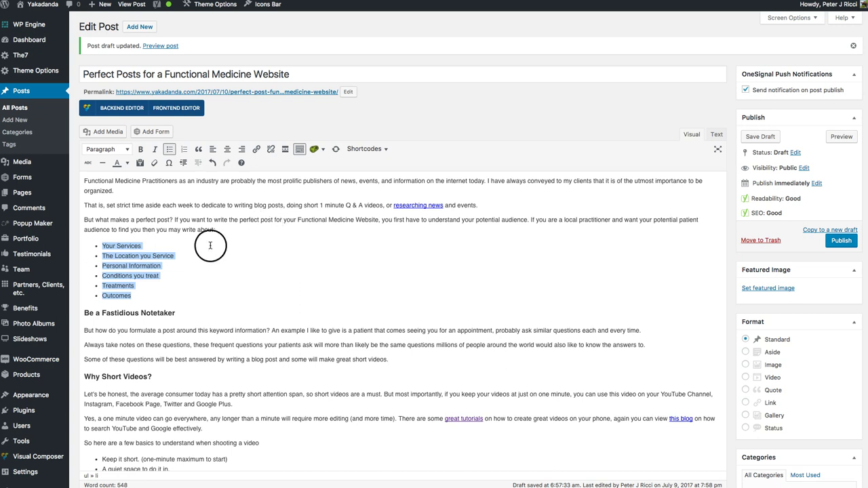
{"action": "left_click_drag", "start_coordinate": [152, 246], "coordinate": [104, 246]}
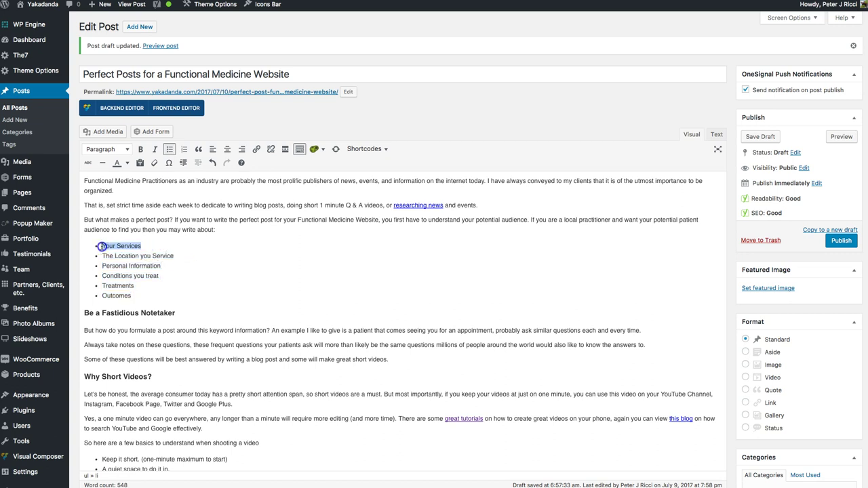
{"action": "left_click", "coordinate": [126, 253]}
{"action": "left_click_drag", "start_coordinate": [195, 256], "coordinate": [102, 255]}
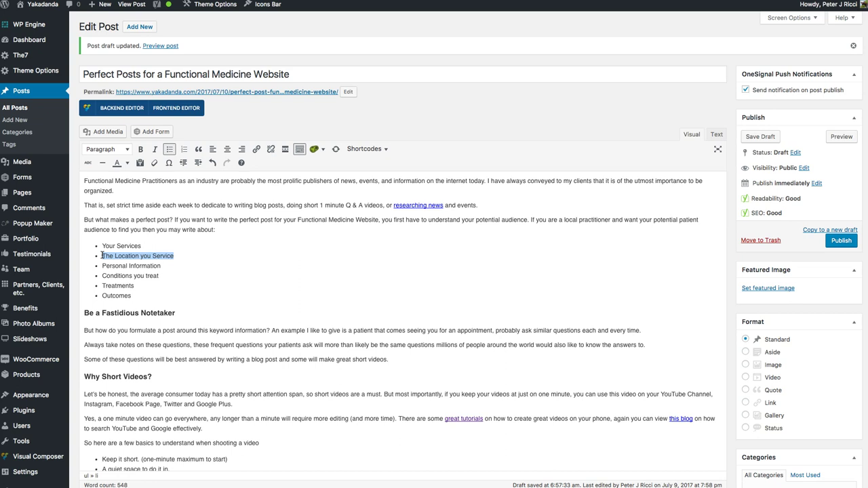
{"action": "left_click", "coordinate": [162, 265]}
{"action": "left_click_drag", "start_coordinate": [179, 264], "coordinate": [89, 265]}
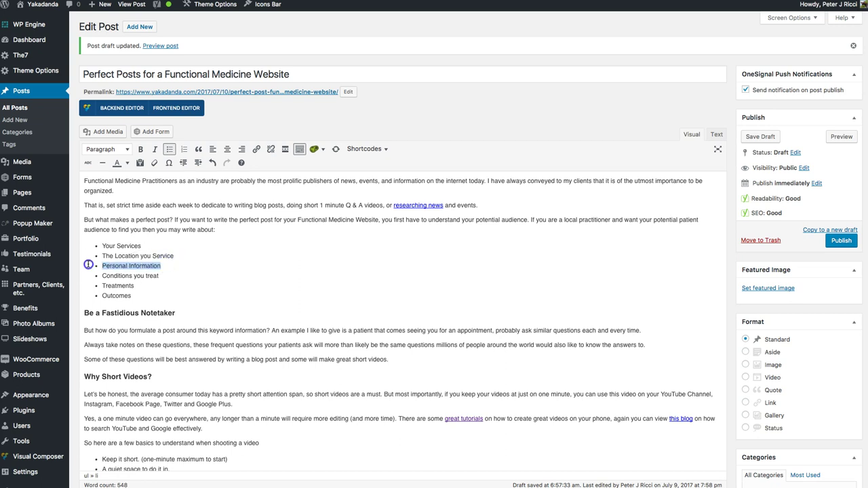
{"action": "left_click", "coordinate": [194, 264]}
{"action": "left_click_drag", "start_coordinate": [174, 267], "coordinate": [95, 265]}
{"action": "left_click", "coordinate": [170, 265]}
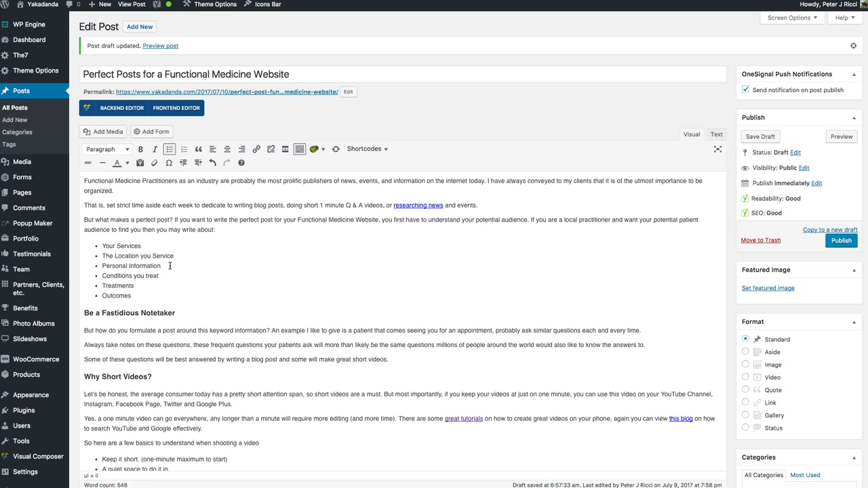
Check where the 'great tutorials' and 'this blog' links in the Notetaker section point.
{"action": "scroll", "coordinate": [169, 266], "scroll_direction": "down", "scroll_amount": 3}
{"action": "left_click", "coordinate": [176, 234]}
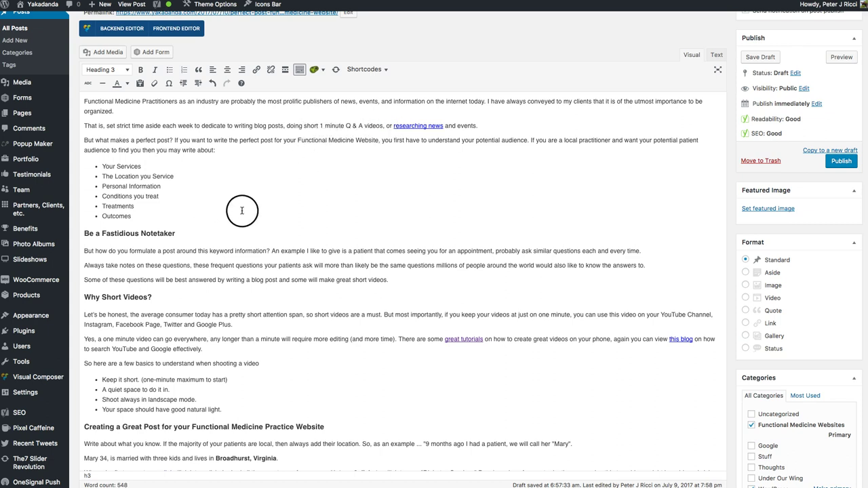
{"action": "scroll", "coordinate": [242, 211], "scroll_direction": "down", "scroll_amount": 3}
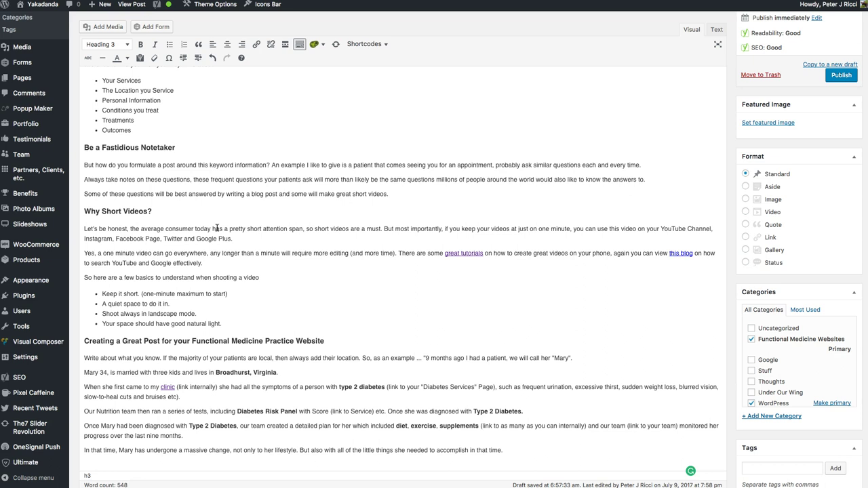
{"action": "left_click", "coordinate": [464, 253]}
{"action": "left_click", "coordinate": [378, 252]}
{"action": "left_click", "coordinate": [397, 253]}
{"action": "left_click", "coordinate": [675, 251]}
{"action": "key", "text": "Home"}
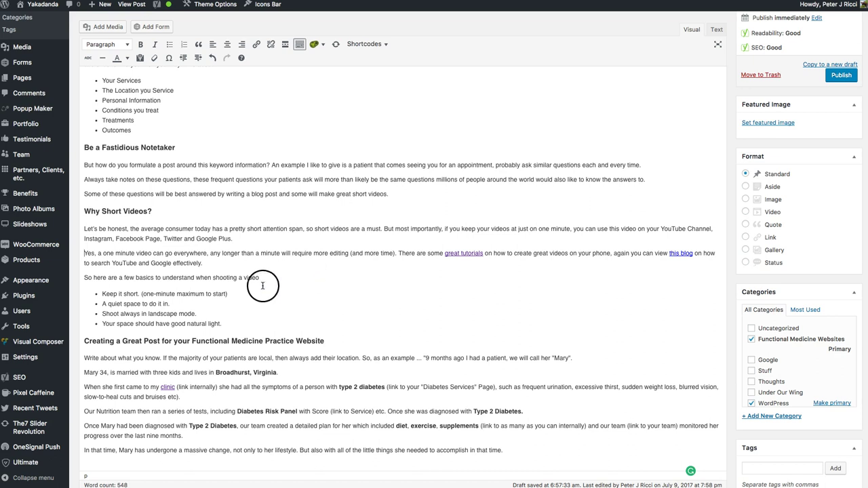
Review the shooting-basics intro and its four tips, including 'Shoot always in landscape mode.'.
{"action": "left_click_drag", "start_coordinate": [224, 324], "coordinate": [82, 278]}
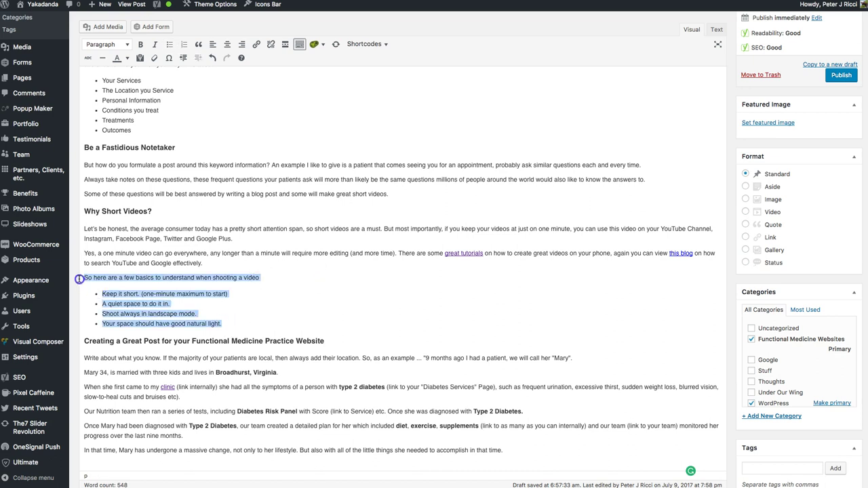
{"action": "left_click", "coordinate": [232, 287]}
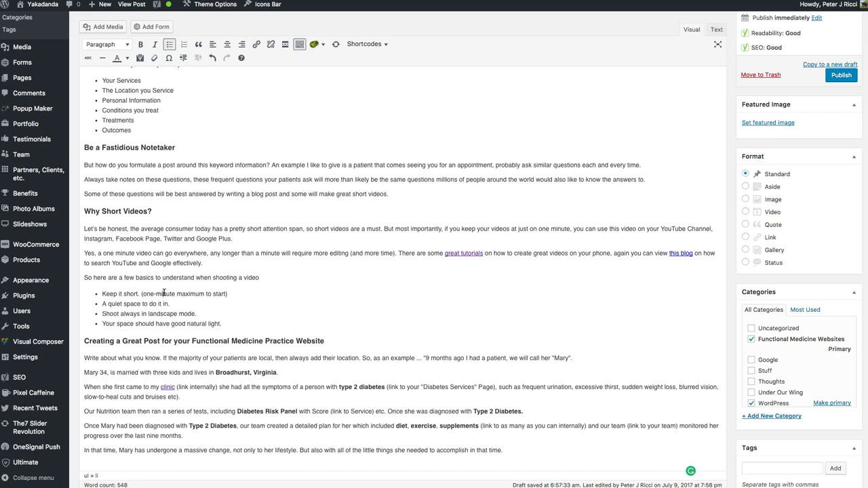
{"action": "scroll", "coordinate": [367, 258], "scroll_direction": "up", "scroll_amount": 2}
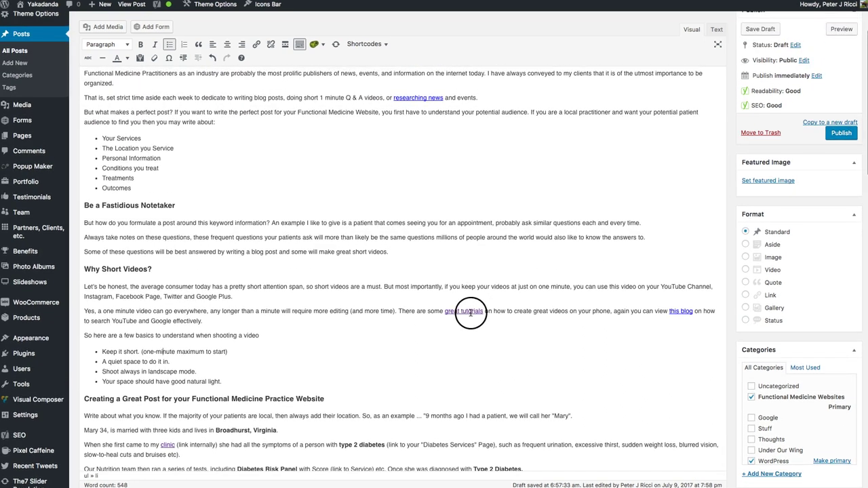
{"action": "scroll", "coordinate": [470, 314], "scroll_direction": "down", "scroll_amount": 5}
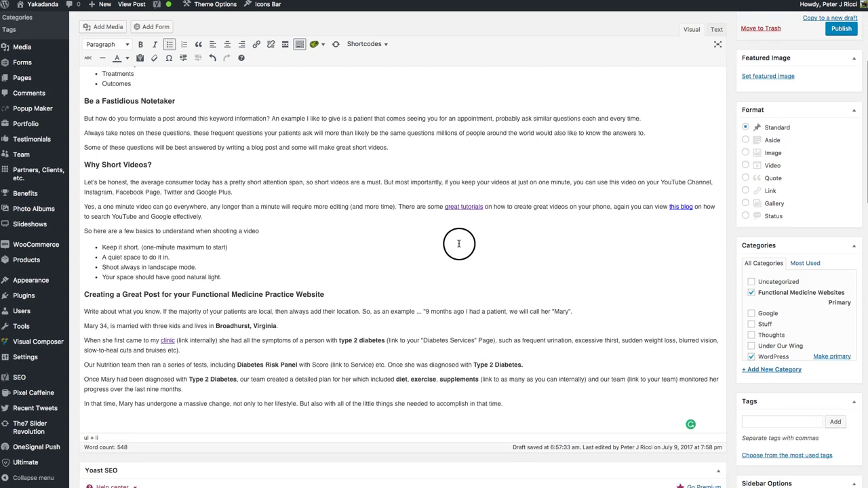
{"action": "left_click", "coordinate": [141, 249]}
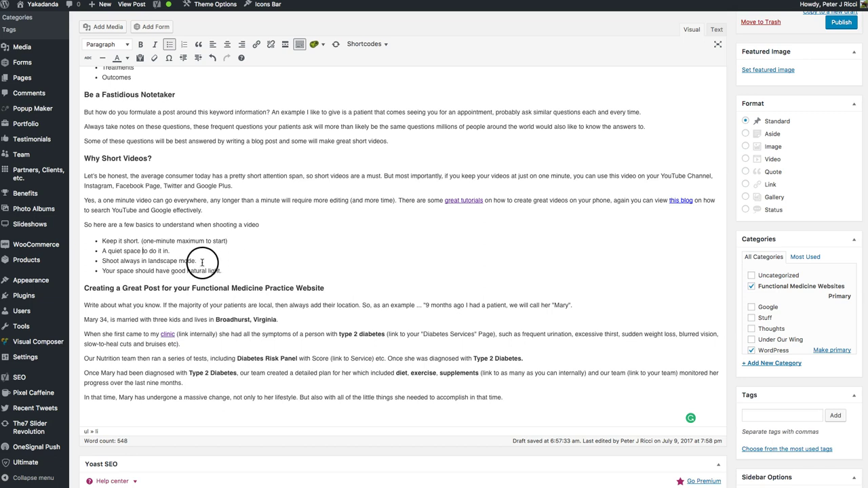
{"action": "left_click_drag", "start_coordinate": [201, 261], "coordinate": [111, 261]}
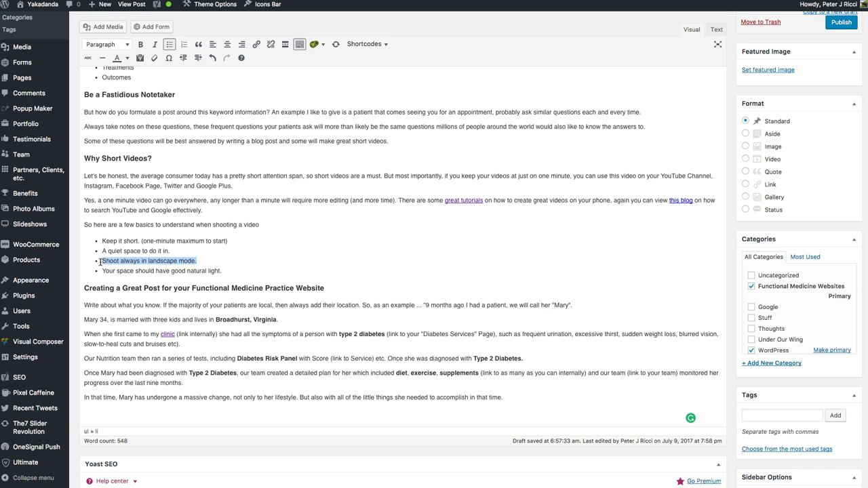
{"action": "left_click_drag", "start_coordinate": [231, 269], "coordinate": [86, 231]}
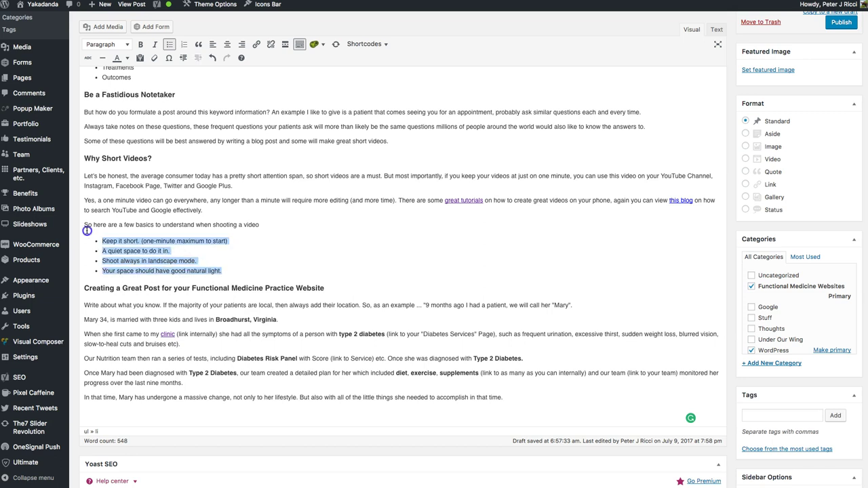
{"action": "left_click", "coordinate": [176, 230]}
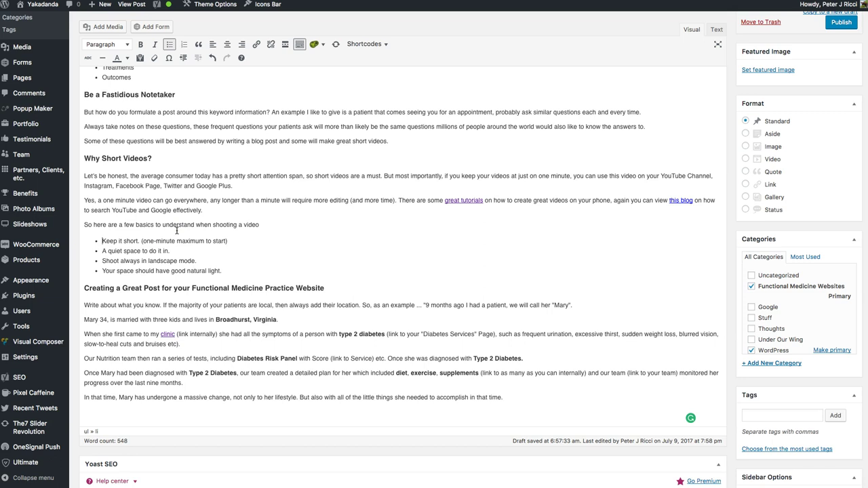
Add the bullet 'Think about your background' after the natural light tip, fixing both typos.
{"action": "left_click", "coordinate": [226, 270]}
{"action": "key", "text": "Return"}
{"action": "type", "text": "Th"}
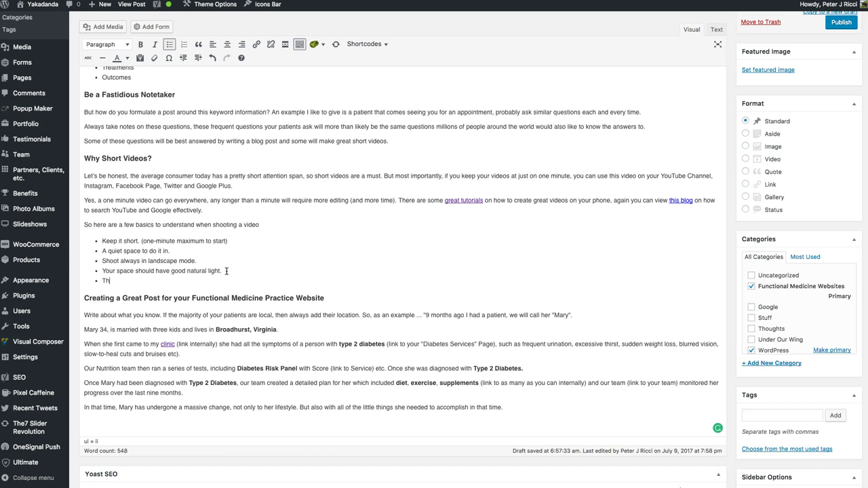
{"action": "type", "text": "ink abut your backgorund"}
{"action": "mouse_move", "coordinate": [159, 280]}
{"action": "left_click", "coordinate": [170, 295]}
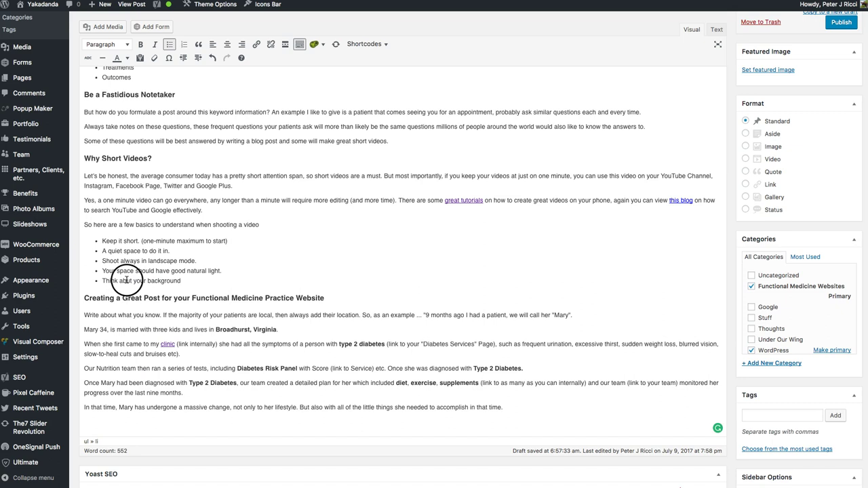
{"action": "left_click", "coordinate": [127, 281]}
{"action": "type", "text": "o"}
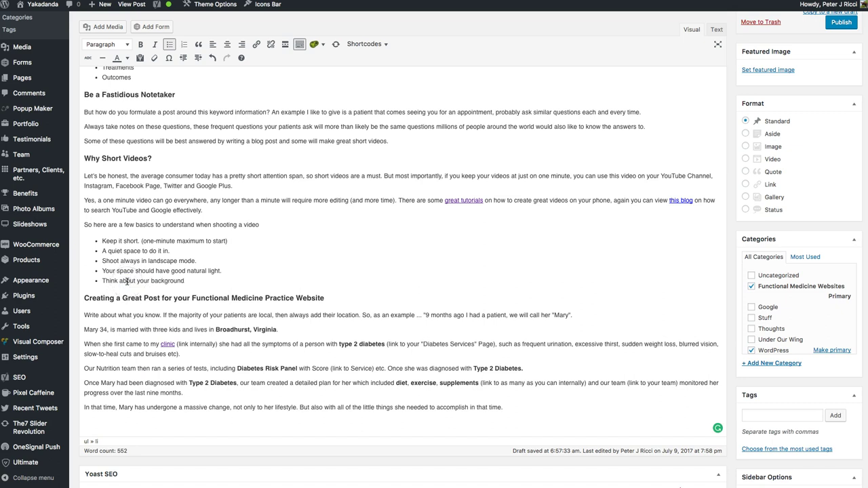
{"action": "left_click", "coordinate": [152, 313]}
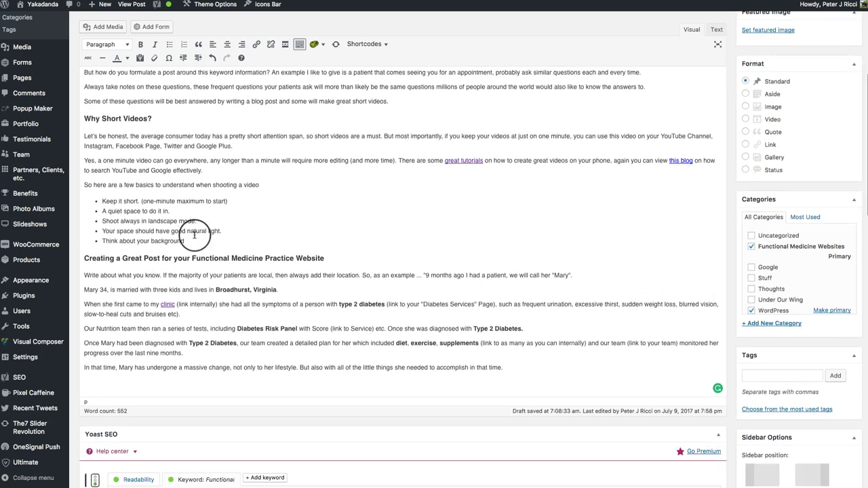
{"action": "scroll", "coordinate": [194, 235], "scroll_direction": "down", "scroll_amount": 1}
{"action": "scroll", "coordinate": [194, 235], "scroll_direction": "down", "scroll_amount": 1}
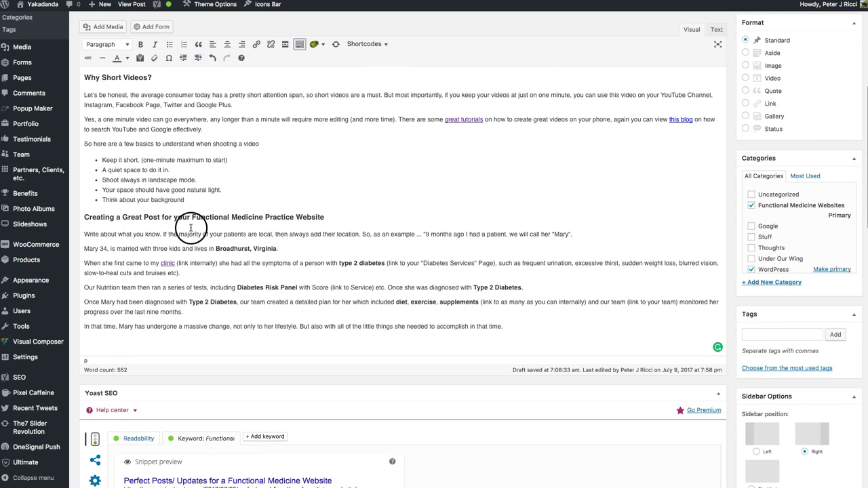
{"action": "triple_click", "coordinate": [187, 218]}
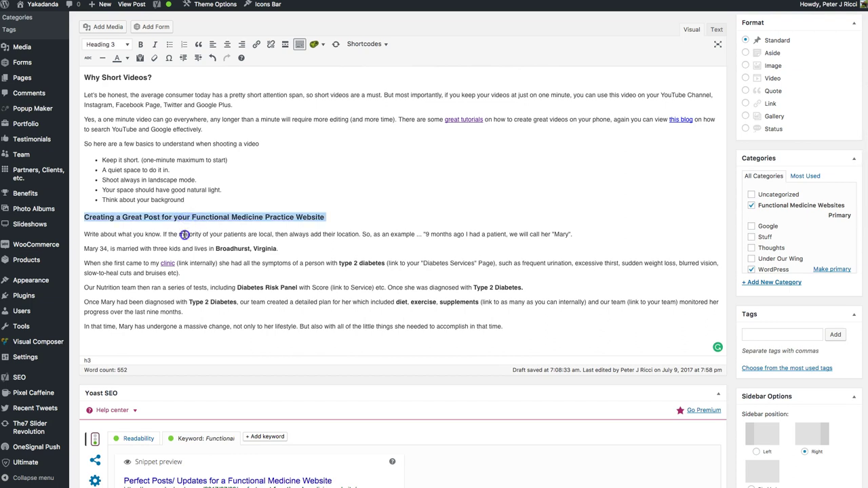
{"action": "left_click", "coordinate": [183, 234]}
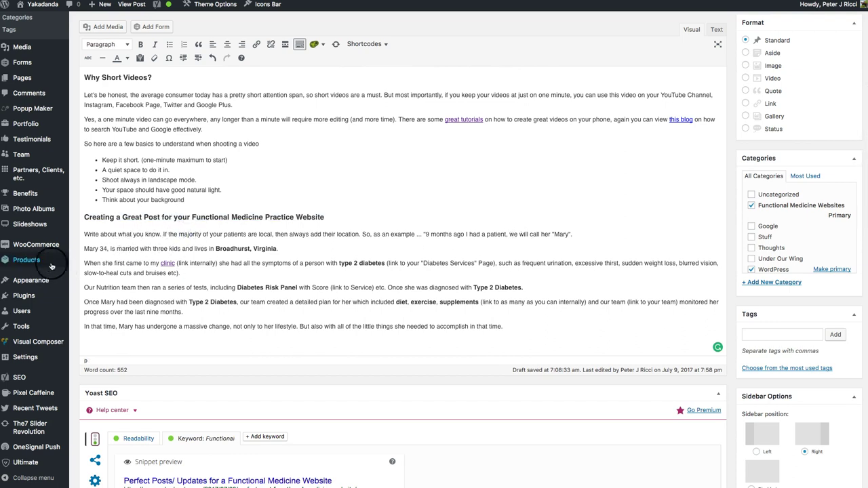
{"action": "left_click_drag", "start_coordinate": [84, 248], "coordinate": [277, 249]}
{"action": "left_click", "coordinate": [278, 249]}
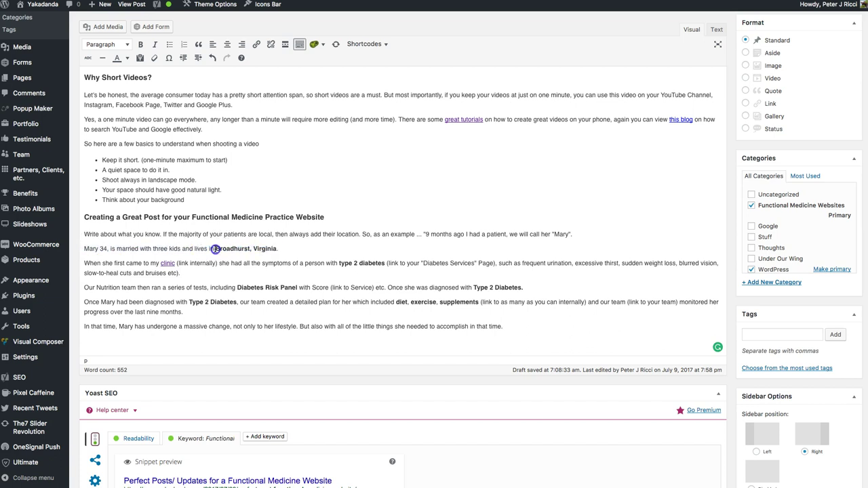
{"action": "mouse_move", "coordinate": [215, 249]}
{"action": "left_mouse_down"}
{"action": "mouse_move", "coordinate": [274, 249]}
{"action": "mouse_move", "coordinate": [217, 249]}
{"action": "left_mouse_up"}
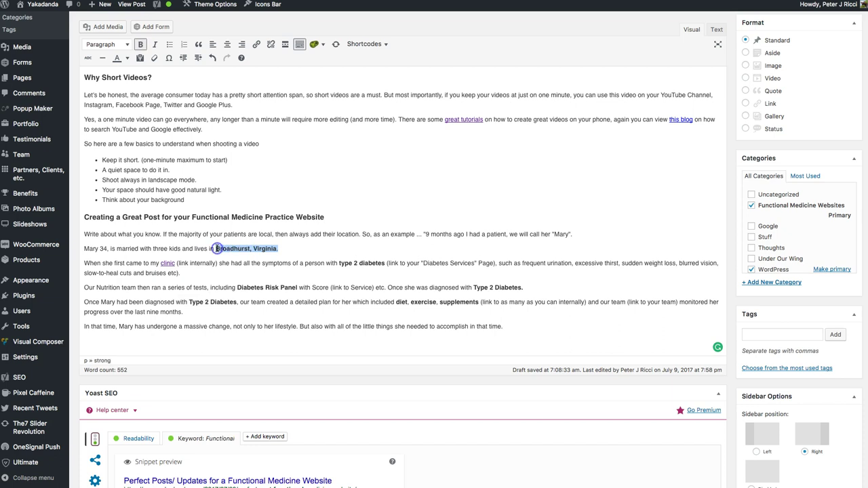
{"action": "left_click", "coordinate": [217, 248]}
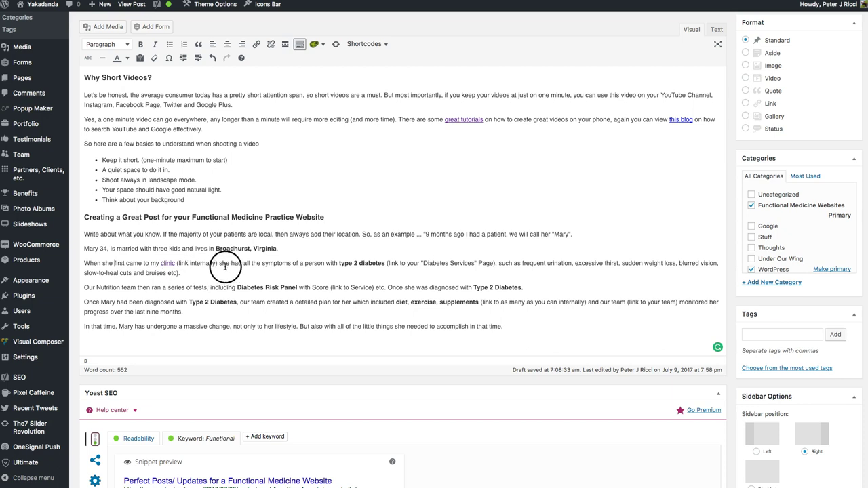
Inspect the type 2 diabetes paragraph by selecting its symptoms phrases.
{"action": "left_click_drag", "start_coordinate": [217, 264], "coordinate": [295, 279]}
{"action": "left_click", "coordinate": [310, 278]}
{"action": "left_click_drag", "start_coordinate": [340, 263], "coordinate": [381, 263]}
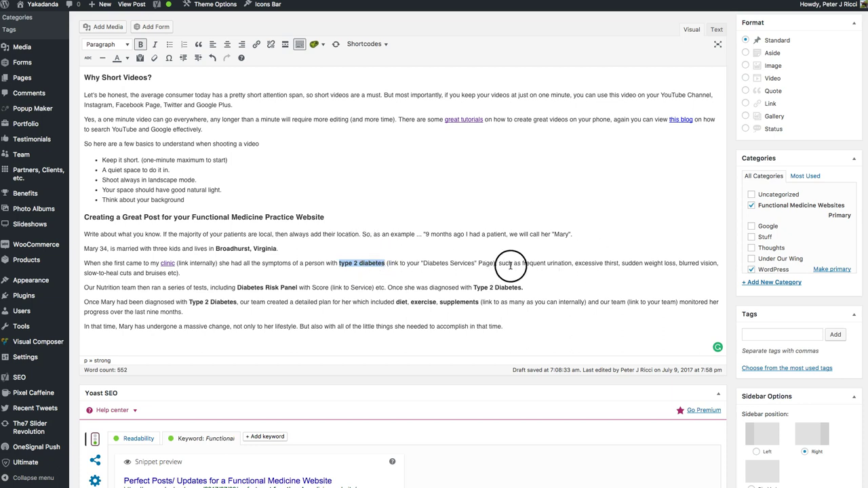
{"action": "left_click_drag", "start_coordinate": [515, 263], "coordinate": [524, 274]}
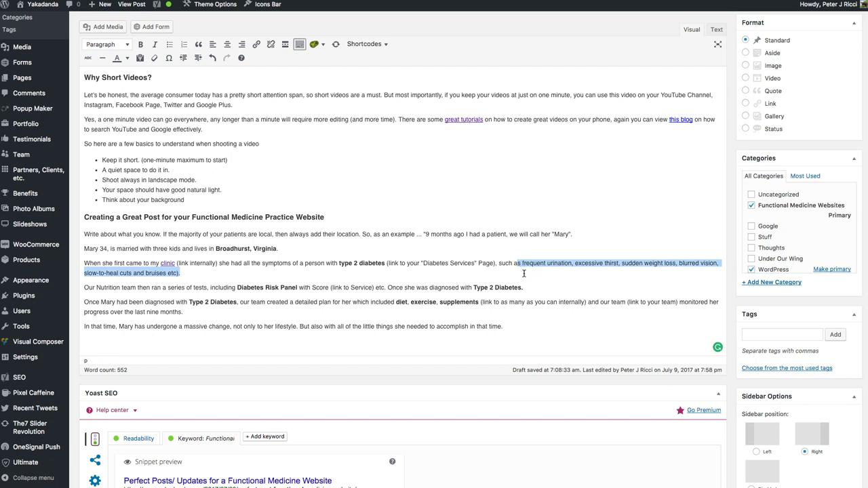
{"action": "left_click", "coordinate": [525, 274]}
{"action": "left_click_drag", "start_coordinate": [524, 263], "coordinate": [525, 275]}
{"action": "left_click", "coordinate": [524, 275]}
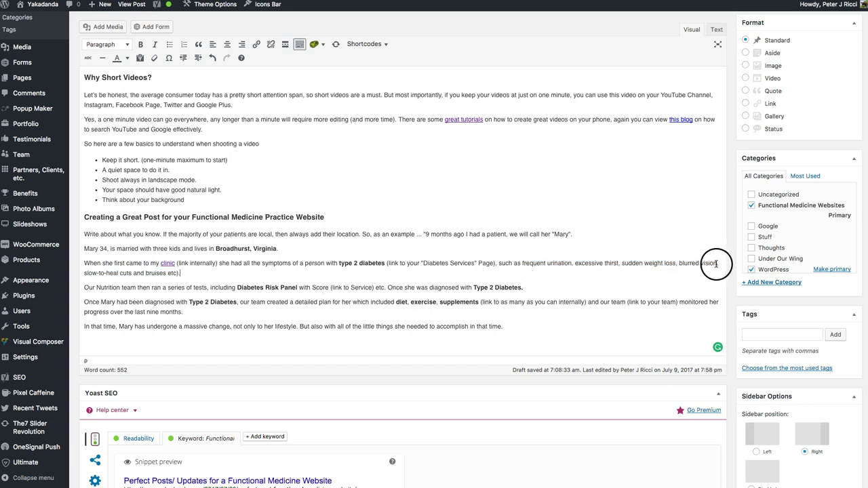
{"action": "left_click_drag", "start_coordinate": [717, 263], "coordinate": [676, 264]}
{"action": "left_click", "coordinate": [523, 269]}
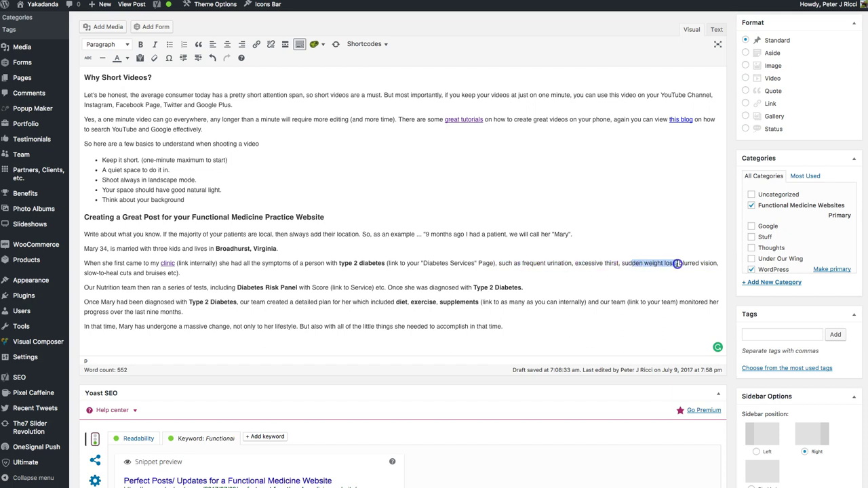
{"action": "left_click", "coordinate": [691, 264]}
Bold 'Our Nutrition team' at the paragraph start, then place the cursor after 'nine months.'.
{"action": "left_click", "coordinate": [176, 274]}
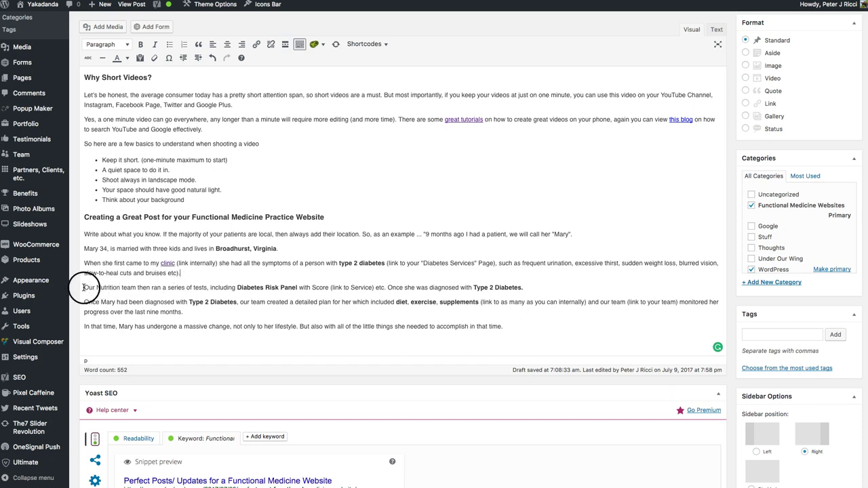
{"action": "left_click_drag", "start_coordinate": [84, 287], "coordinate": [128, 287]}
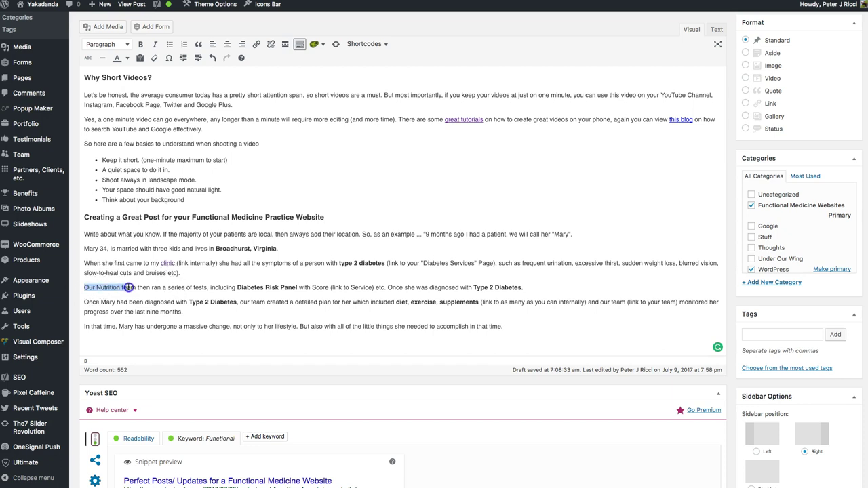
{"action": "left_click", "coordinate": [141, 44]}
{"action": "left_click", "coordinate": [246, 289]}
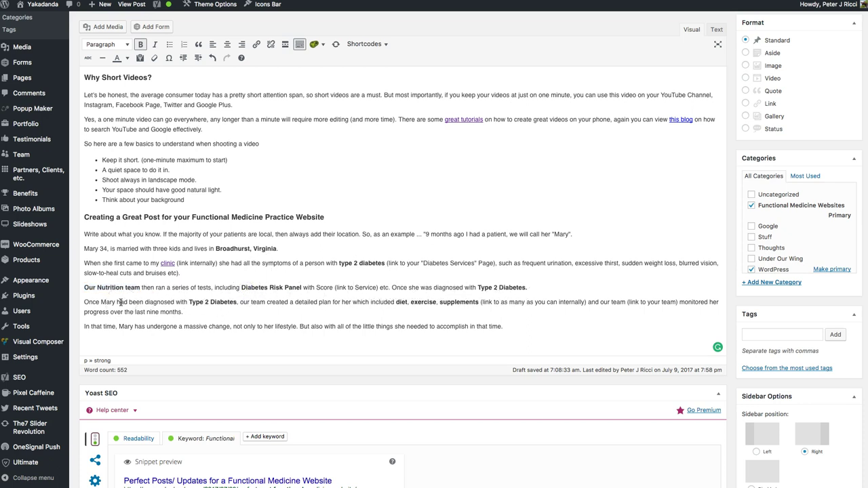
{"action": "scroll", "coordinate": [121, 303], "scroll_direction": "up", "scroll_amount": 5}
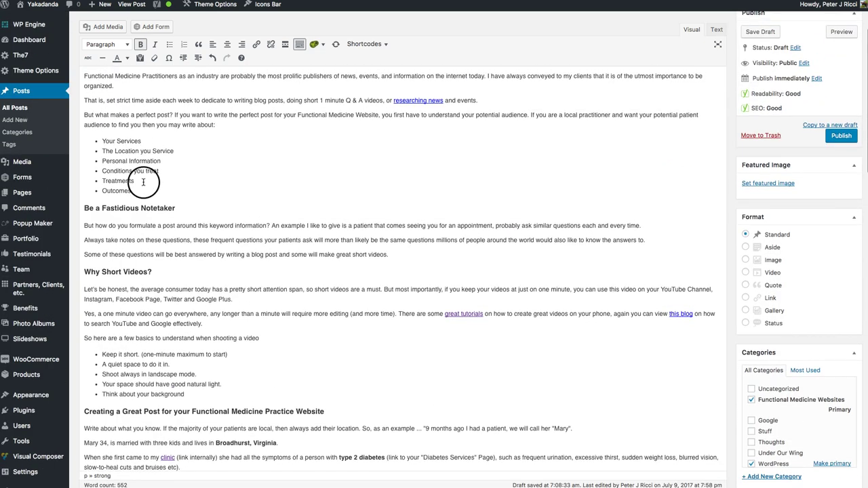
{"action": "left_click_drag", "start_coordinate": [133, 190], "coordinate": [92, 141]}
{"action": "scroll", "coordinate": [268, 234], "scroll_direction": "down", "scroll_amount": 5}
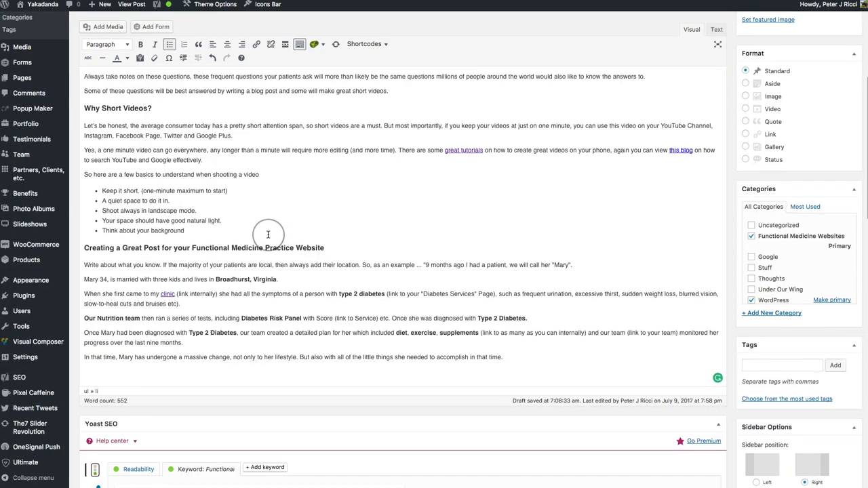
{"action": "scroll", "coordinate": [268, 234], "scroll_direction": "down", "scroll_amount": 4}
{"action": "left_click", "coordinate": [278, 221]}
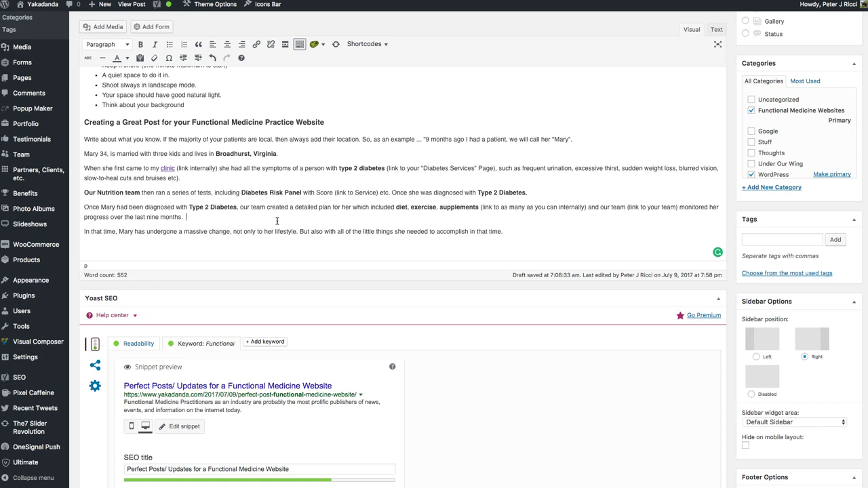
Scroll past the final paragraph to the Yoast SEO snippet and Analysis list, then back up.
{"action": "triple_click", "coordinate": [231, 234]}
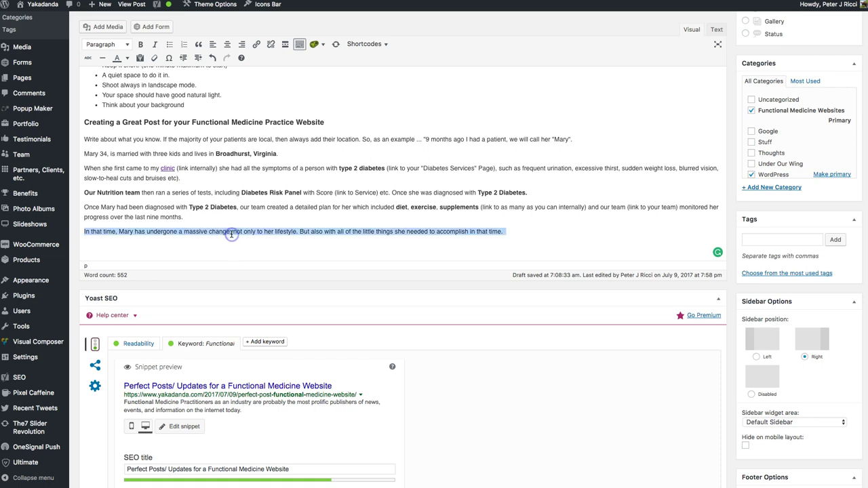
{"action": "scroll", "coordinate": [355, 233], "scroll_direction": "down", "scroll_amount": 4}
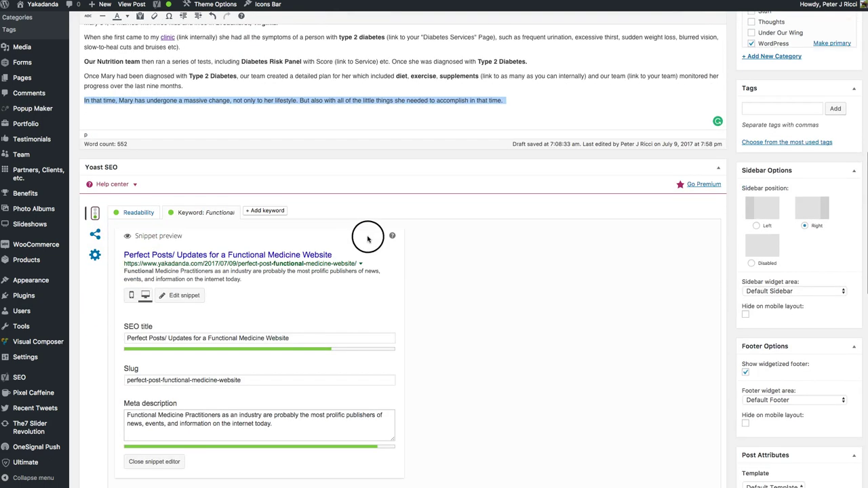
{"action": "left_click", "coordinate": [423, 98]}
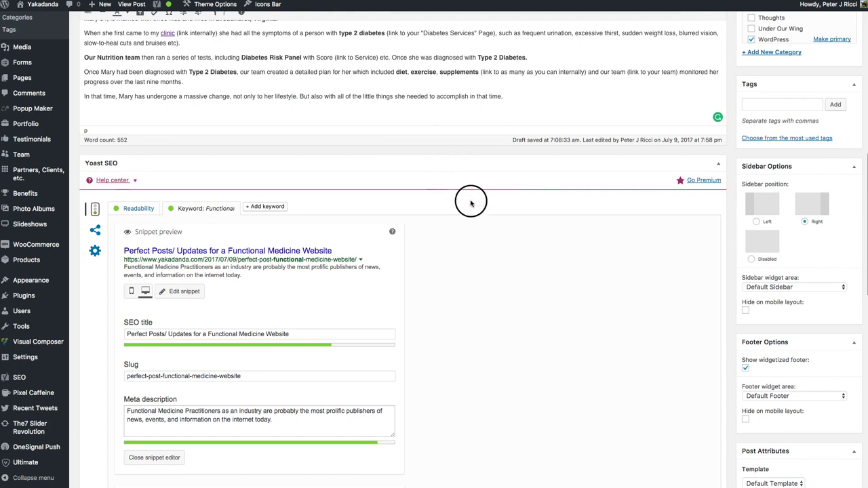
{"action": "scroll", "coordinate": [562, 257], "scroll_direction": "down", "scroll_amount": 1}
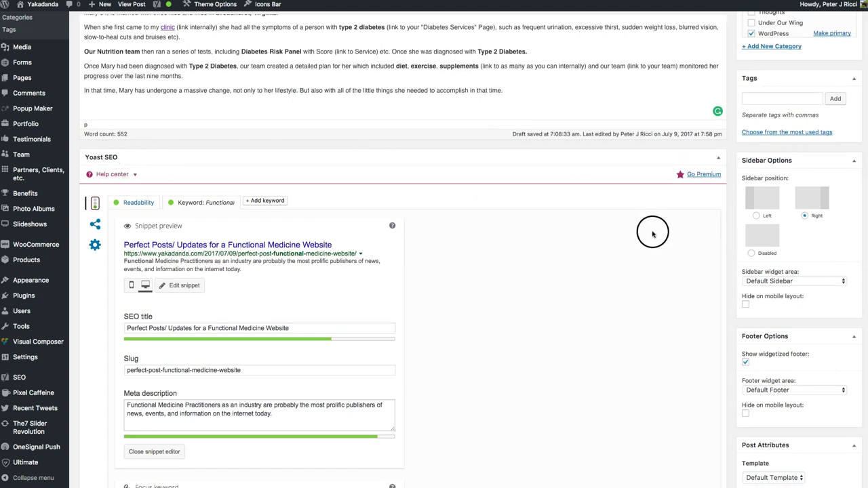
{"action": "scroll", "coordinate": [652, 234], "scroll_direction": "down", "scroll_amount": 5}
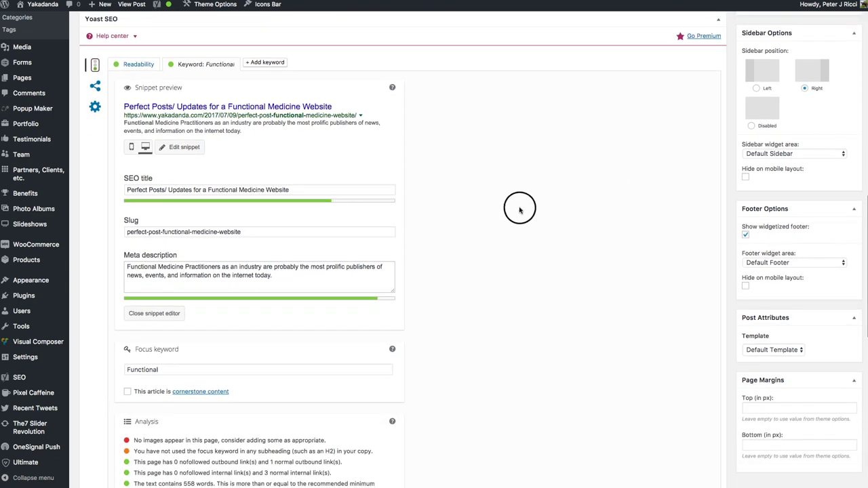
{"action": "scroll", "coordinate": [520, 210], "scroll_direction": "down", "scroll_amount": 4}
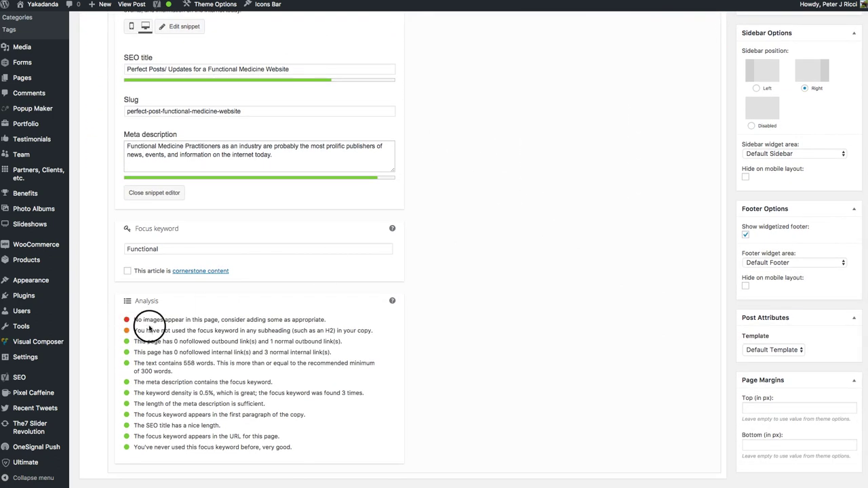
{"action": "scroll", "coordinate": [589, 207], "scroll_direction": "up", "scroll_amount": 10}
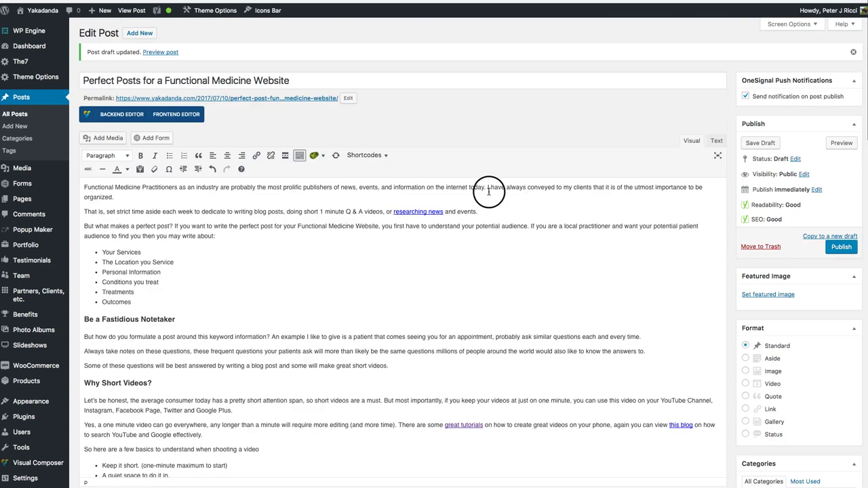
Select the WordPress post title, then select all existing text in Canva's headline box.
{"action": "triple_click", "coordinate": [201, 80]}
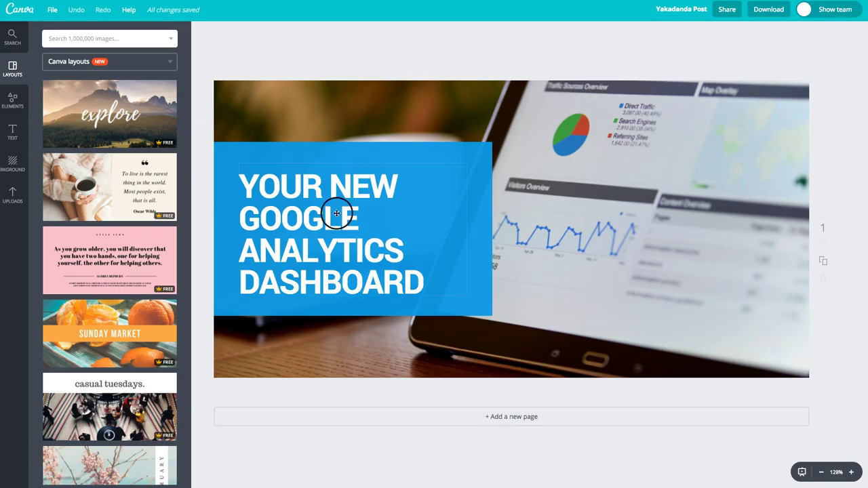
{"action": "left_click", "coordinate": [323, 197]}
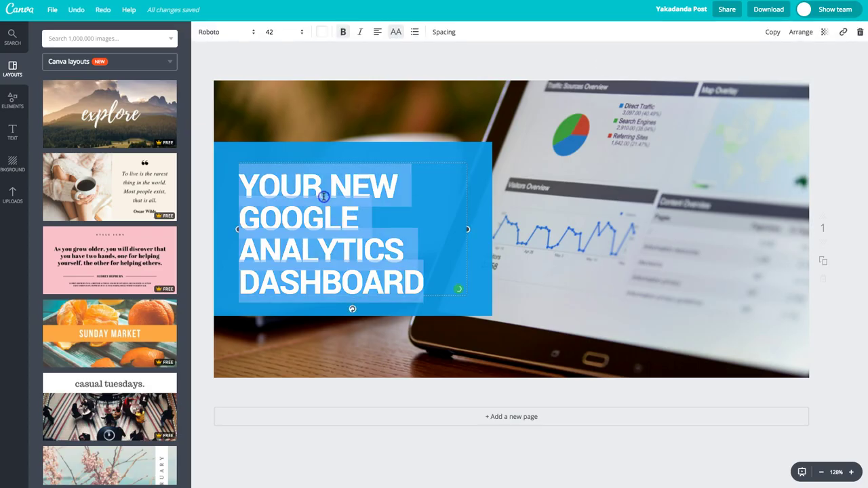
{"action": "left_click", "coordinate": [453, 56]}
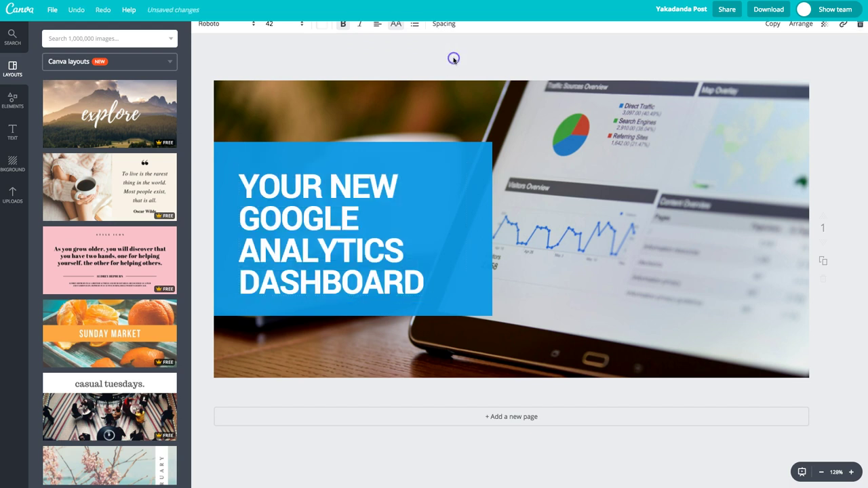
{"action": "left_click", "coordinate": [330, 187]}
{"action": "scroll", "coordinate": [126, 244], "scroll_direction": "down", "scroll_amount": 3}
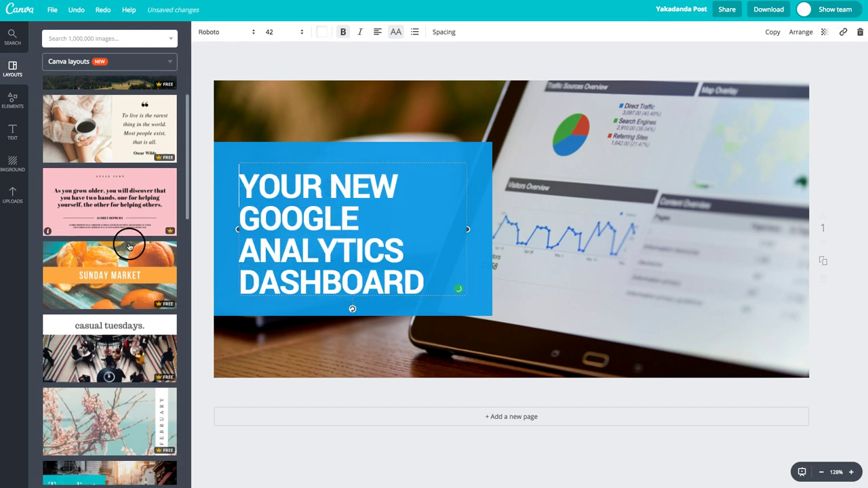
{"action": "scroll", "coordinate": [129, 246], "scroll_direction": "down", "scroll_amount": 10}
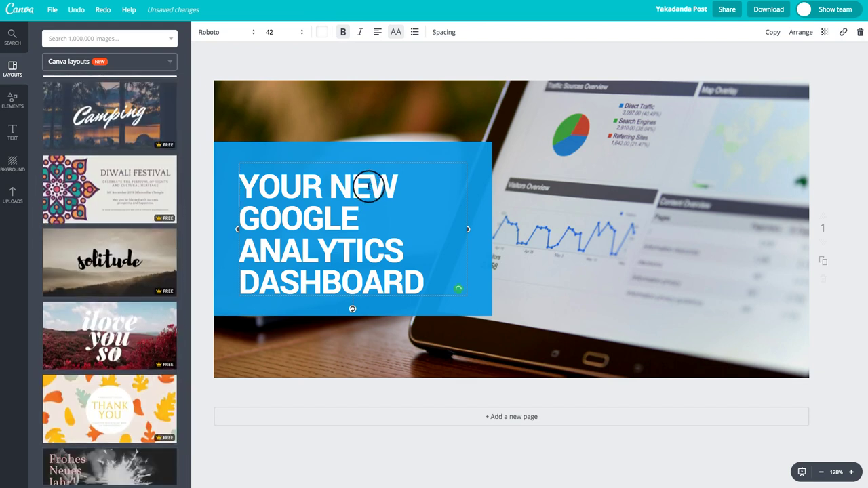
{"action": "triple_click", "coordinate": [360, 186]}
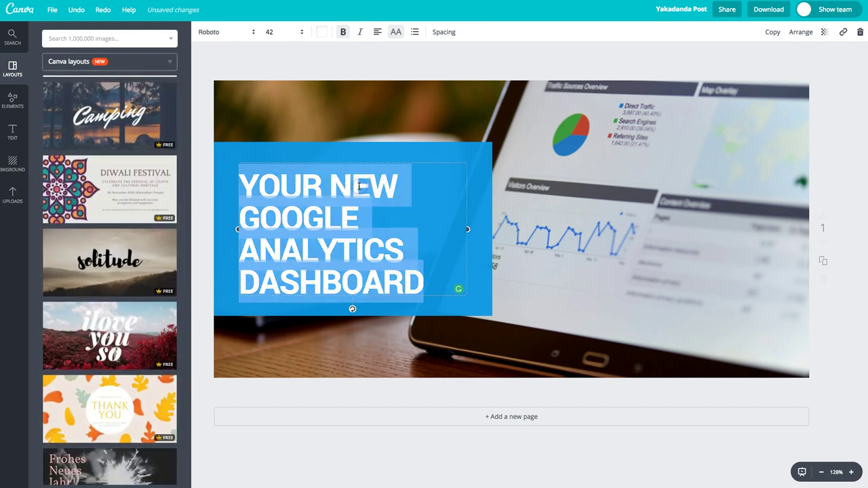
{"action": "type", "text": "PERFECT POSTS FOR A FUNCTIONAL MEDICINE WEBSITE"}
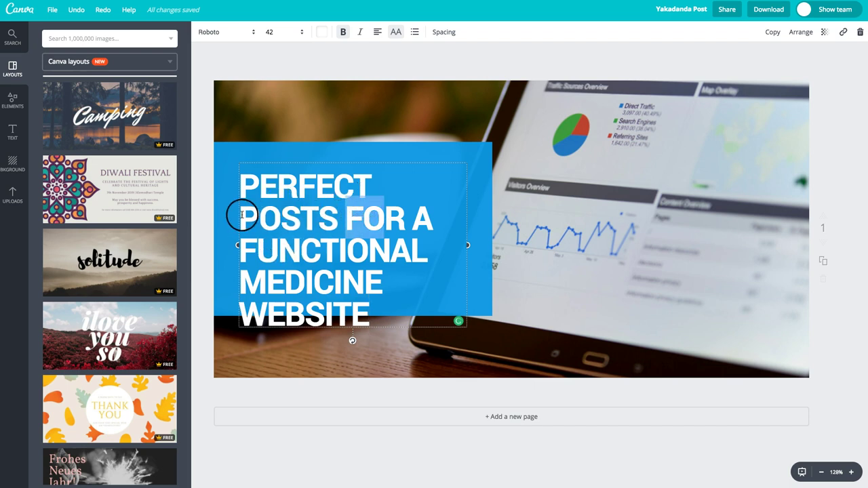
{"action": "left_click", "coordinate": [242, 214]}
{"action": "key", "text": "BackSpace"}
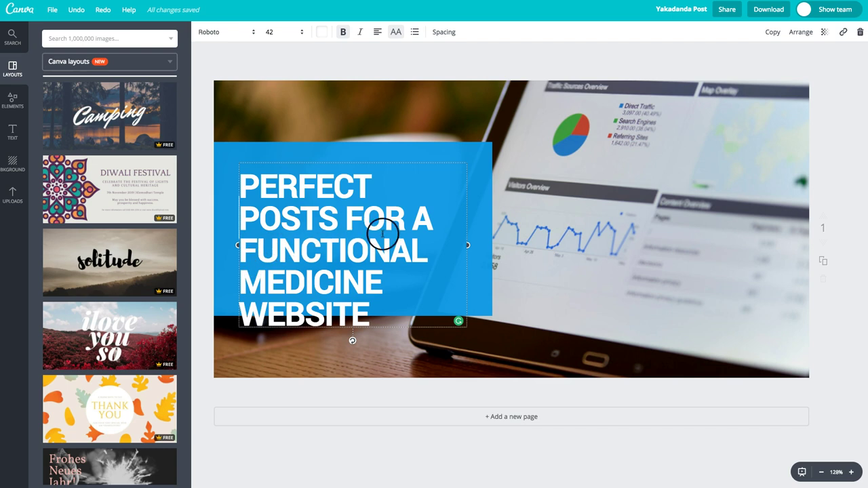
{"action": "double_click", "coordinate": [422, 217]}
{"action": "type", "text": "YOUR"}
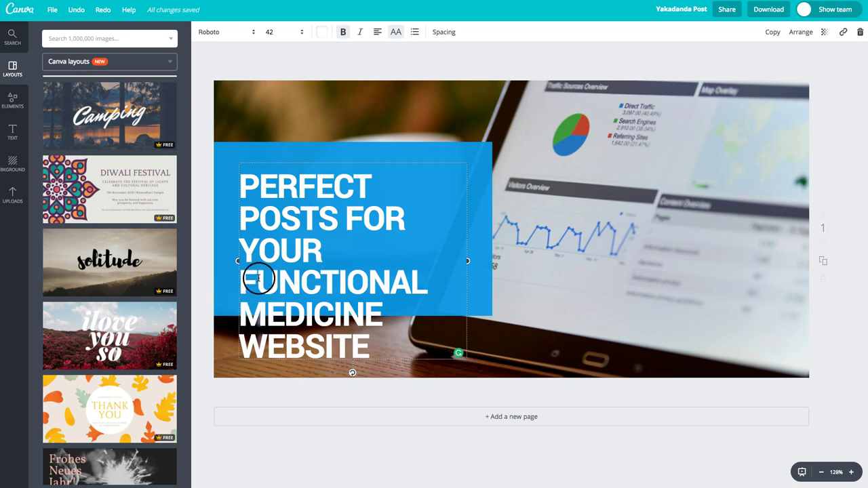
{"action": "left_click_drag", "start_coordinate": [251, 278], "coordinate": [379, 304]}
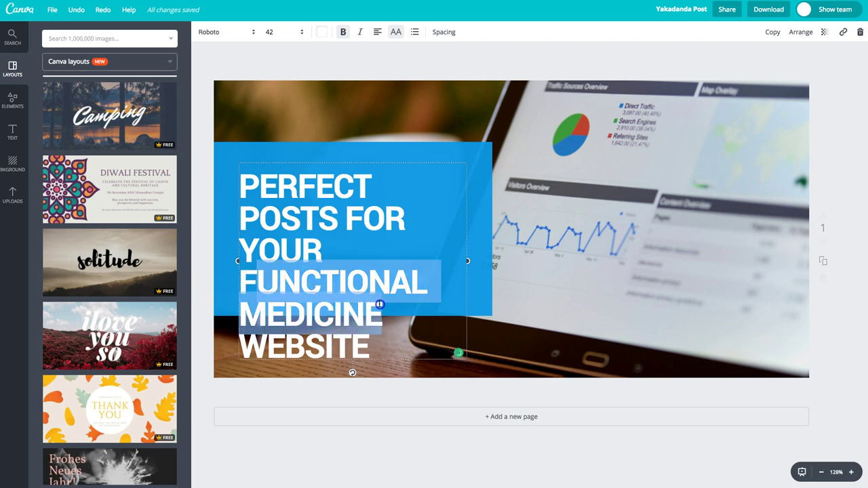
{"action": "type", "text": "FM"}
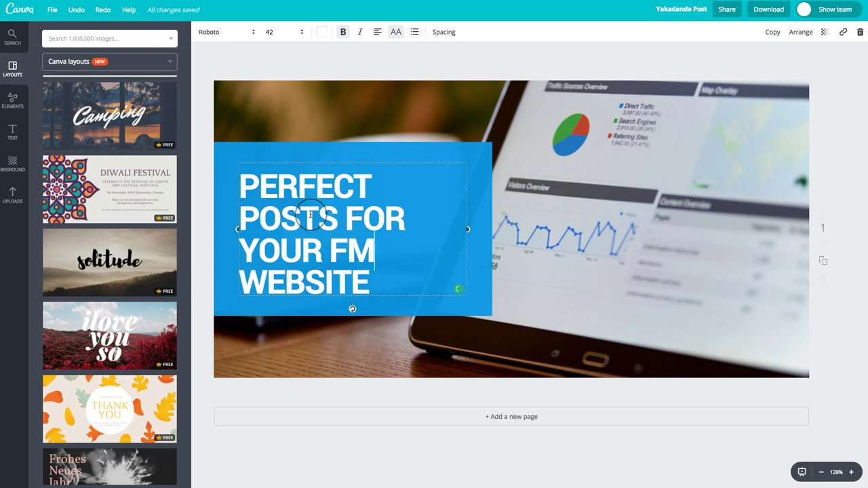
{"action": "left_click_drag", "start_coordinate": [369, 278], "coordinate": [244, 192]}
{"action": "type", "text": "PERFECT POSTS FOR A FUNCTIONAL MEDICINE WEBSITE"}
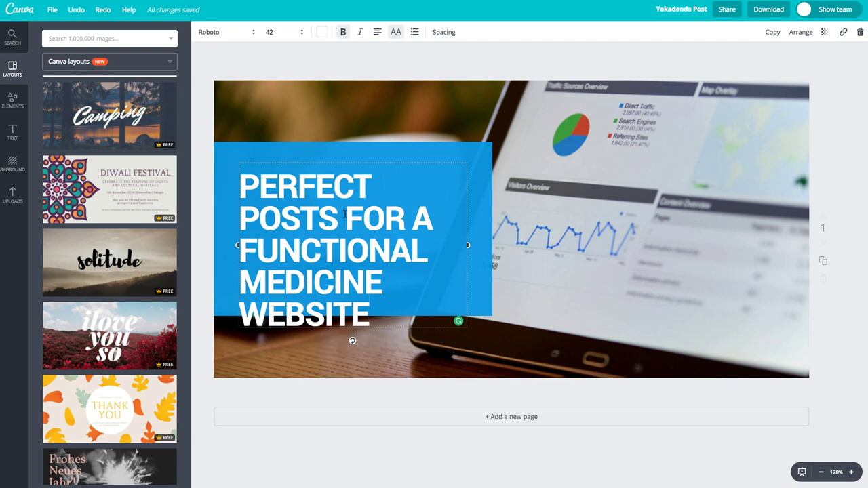
{"action": "left_click_drag", "start_coordinate": [346, 215], "coordinate": [405, 216]}
Reduce the headline font size from 42 to 36, then select the background photo.
{"action": "left_click_drag", "start_coordinate": [244, 187], "coordinate": [371, 315]}
{"action": "left_click", "coordinate": [278, 32]}
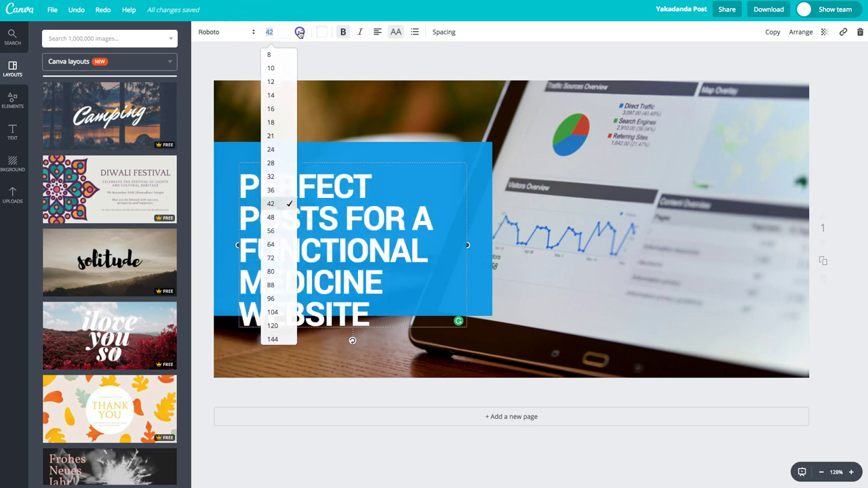
{"action": "left_click", "coordinate": [271, 189]}
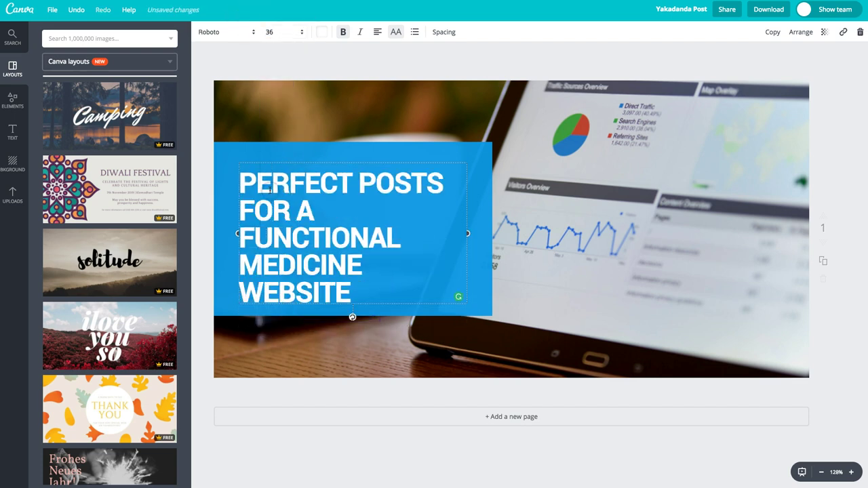
{"action": "left_click", "coordinate": [306, 62]}
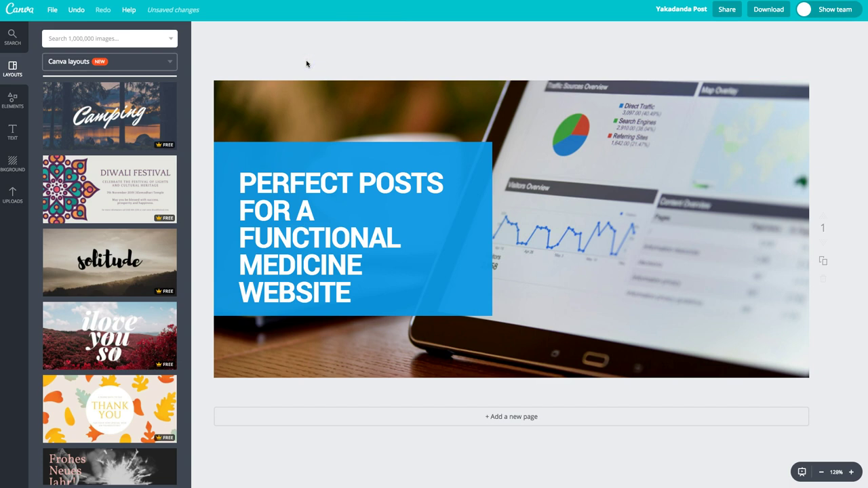
{"action": "left_click", "coordinate": [316, 60]}
{"action": "left_click", "coordinate": [256, 179]}
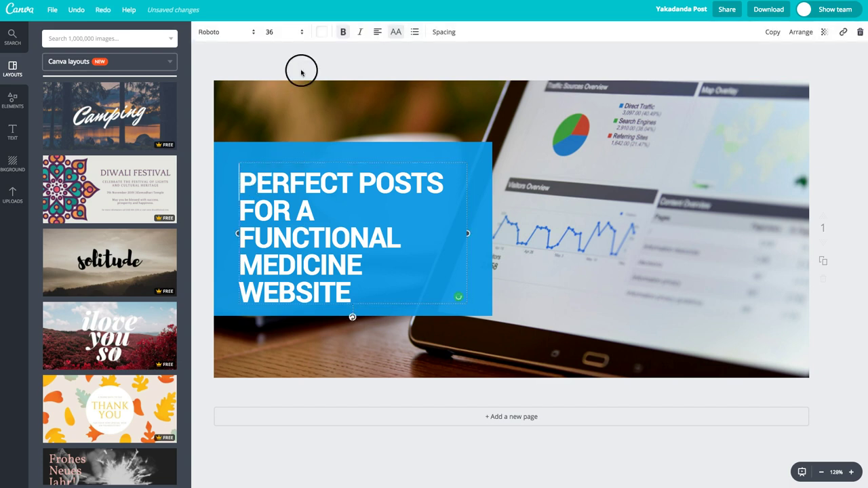
{"action": "left_click", "coordinate": [465, 62]}
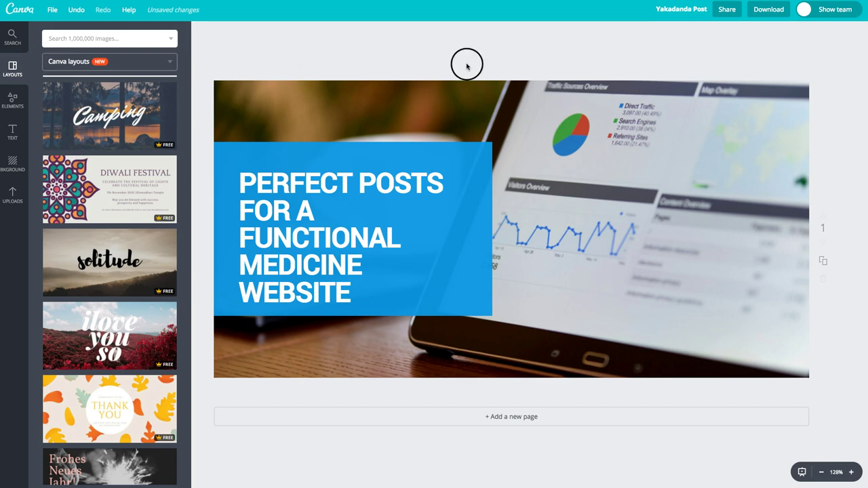
{"action": "left_click", "coordinate": [578, 132]}
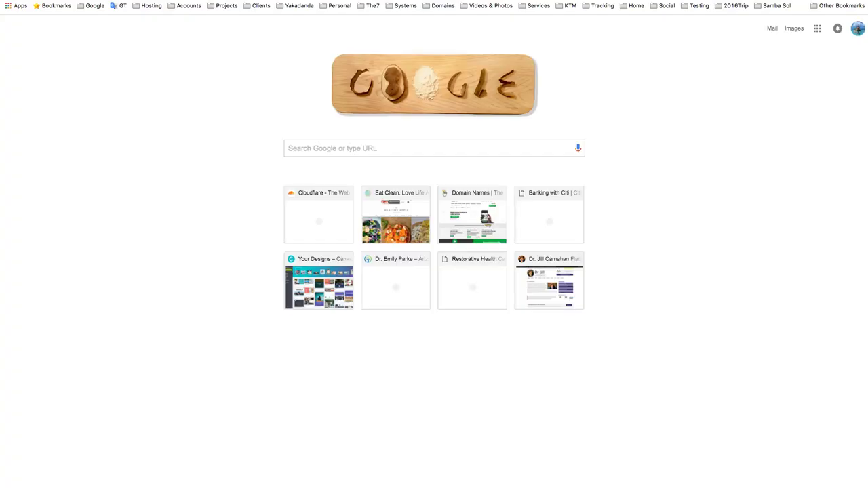
Search Pexels for 'computer' photos and browse the results.
{"action": "type", "text": "pe"}
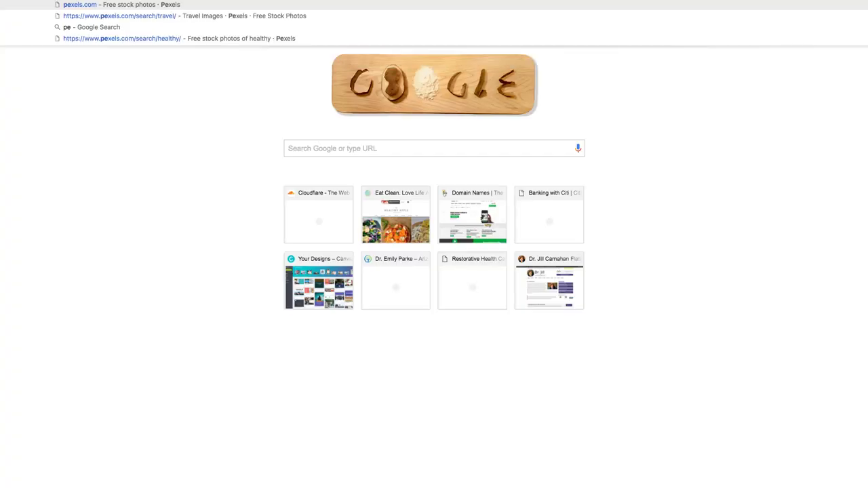
{"action": "key", "text": "BackSpace"}
{"action": "key", "text": "BackSpace"}
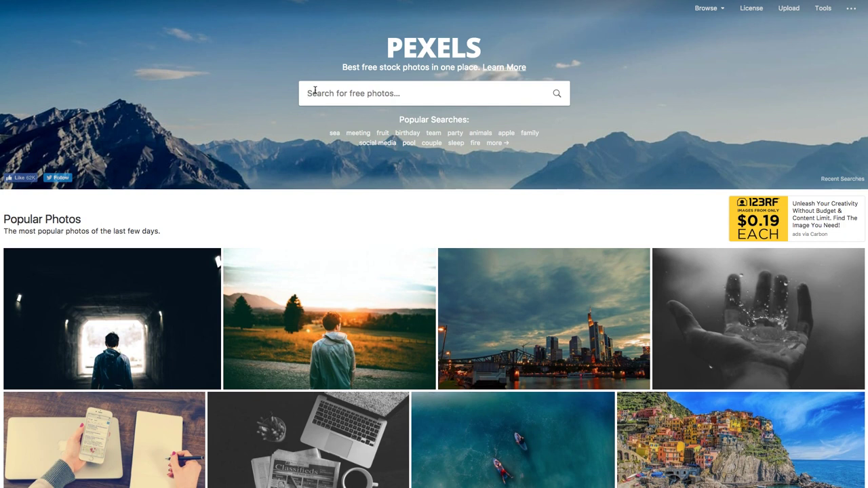
{"action": "type", "text": "computer"}
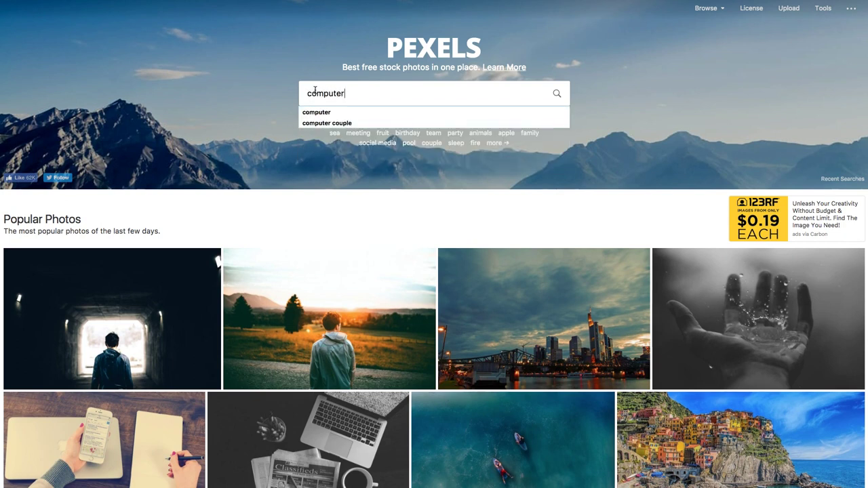
{"action": "key", "text": "Return"}
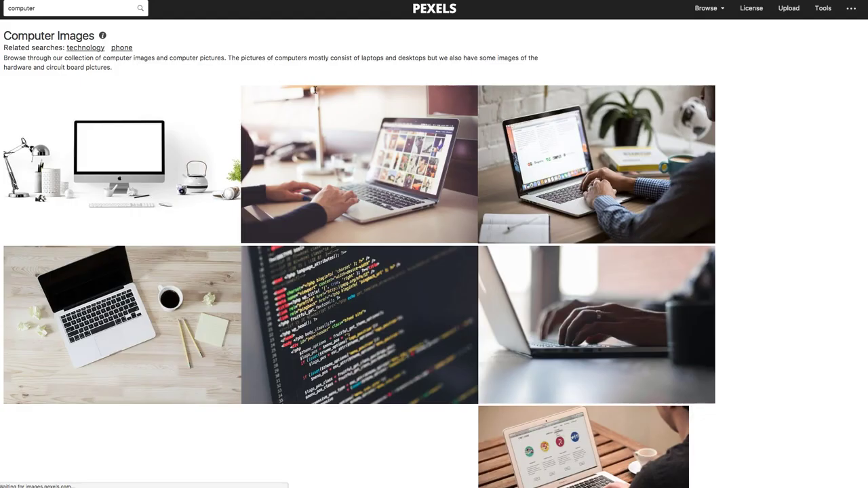
{"action": "scroll", "coordinate": [667, 206], "scroll_direction": "down", "scroll_amount": 2}
{"action": "scroll", "coordinate": [666, 206], "scroll_direction": "down", "scroll_amount": 5}
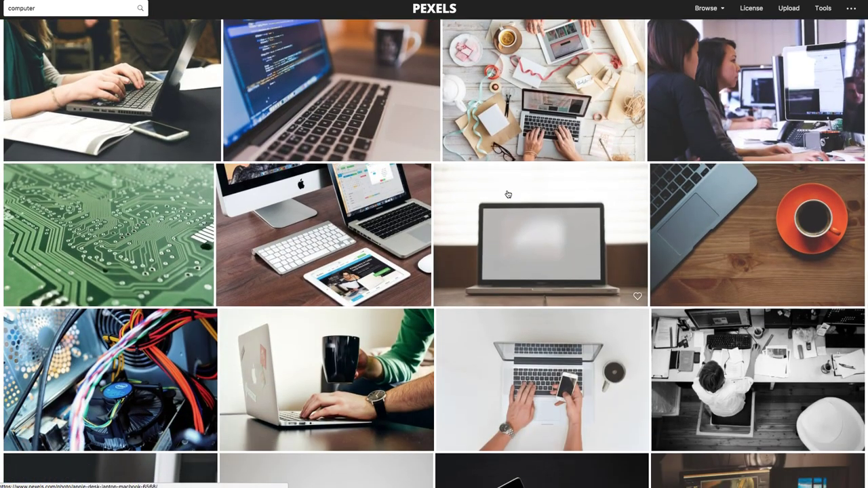
{"action": "scroll", "coordinate": [507, 194], "scroll_direction": "down", "scroll_amount": 1}
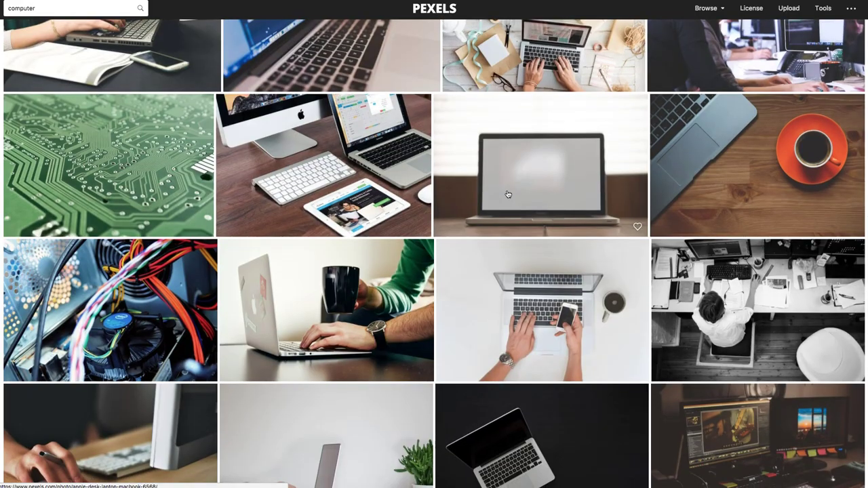
{"action": "scroll", "coordinate": [507, 195], "scroll_direction": "down", "scroll_amount": 7}
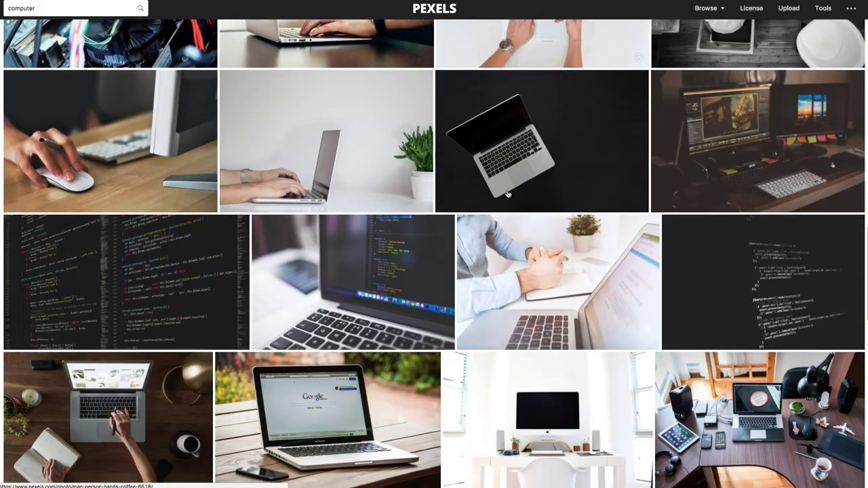
{"action": "scroll", "coordinate": [507, 195], "scroll_direction": "down", "scroll_amount": 1}
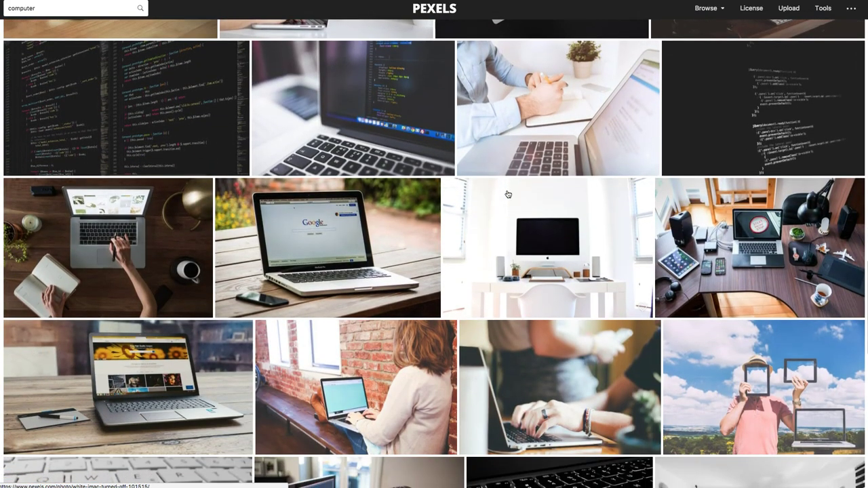
Download the desk-setup laptop photo at Large 1920 x 1275 size.
{"action": "left_click", "coordinate": [772, 218]}
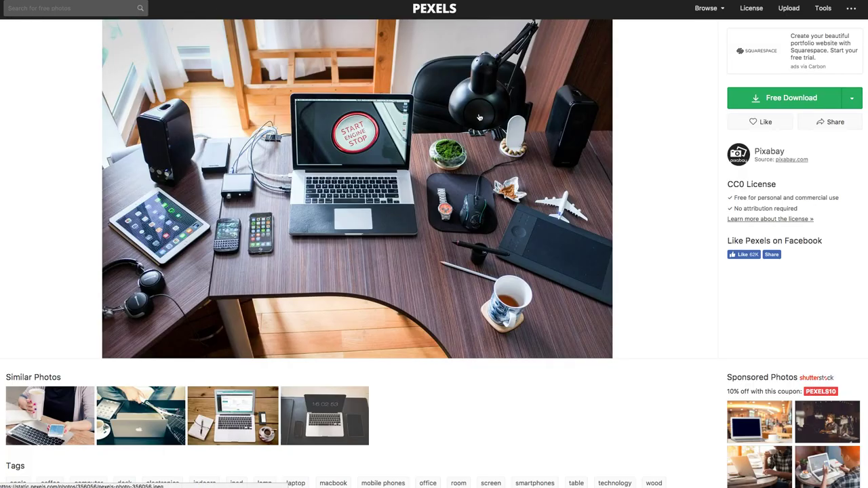
{"action": "left_click", "coordinate": [852, 98]}
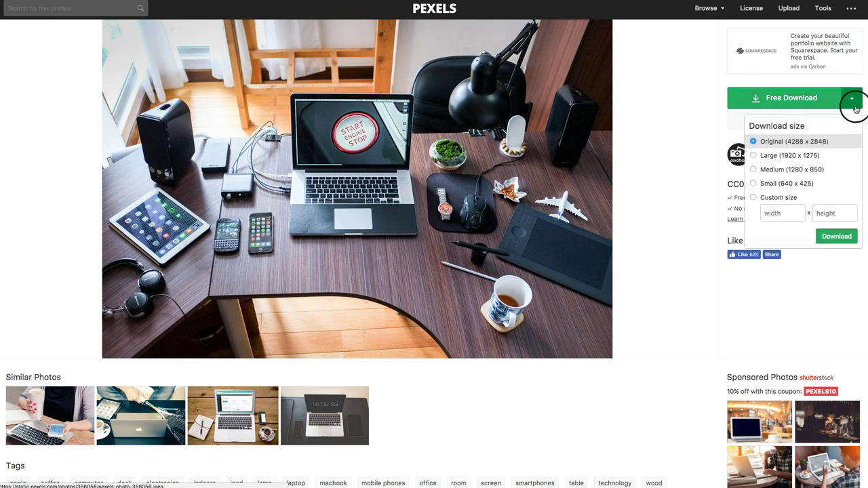
{"action": "left_click", "coordinate": [760, 157]}
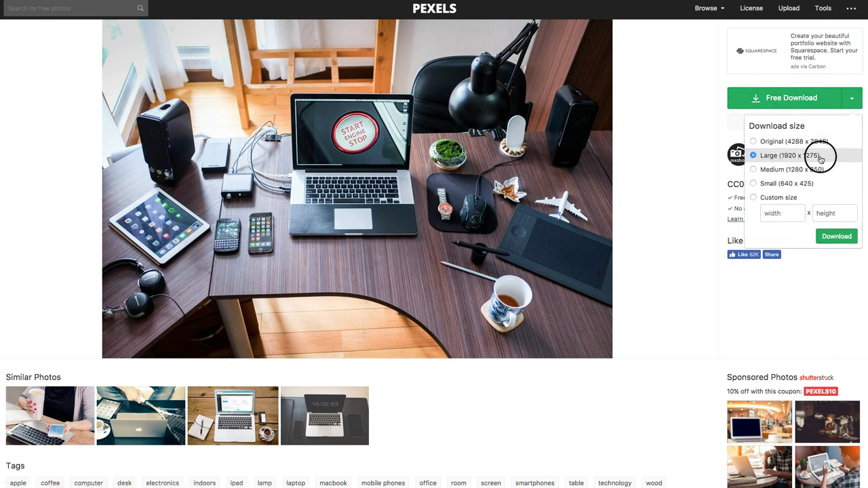
{"action": "left_click", "coordinate": [829, 237]}
{"action": "left_click", "coordinate": [655, 14]}
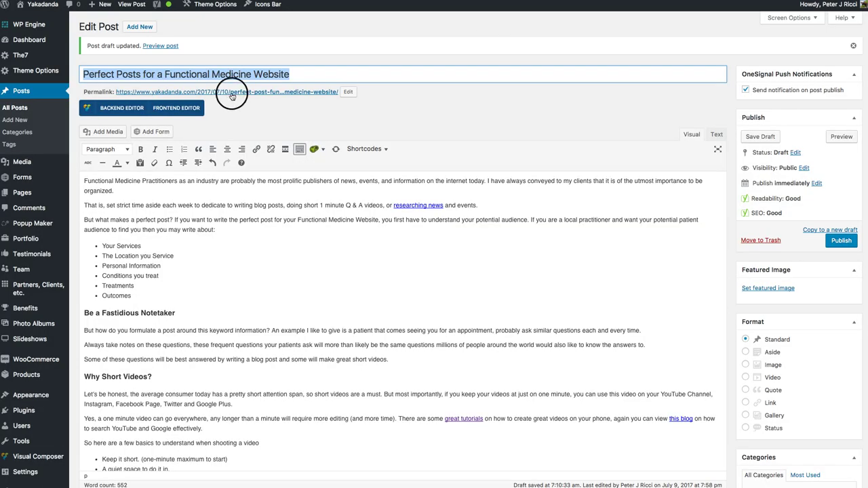
Rename the downloaded desk photo to the copied post title in the file browser.
{"action": "right_click", "coordinate": [212, 73]}
{"action": "left_click", "coordinate": [232, 122]}
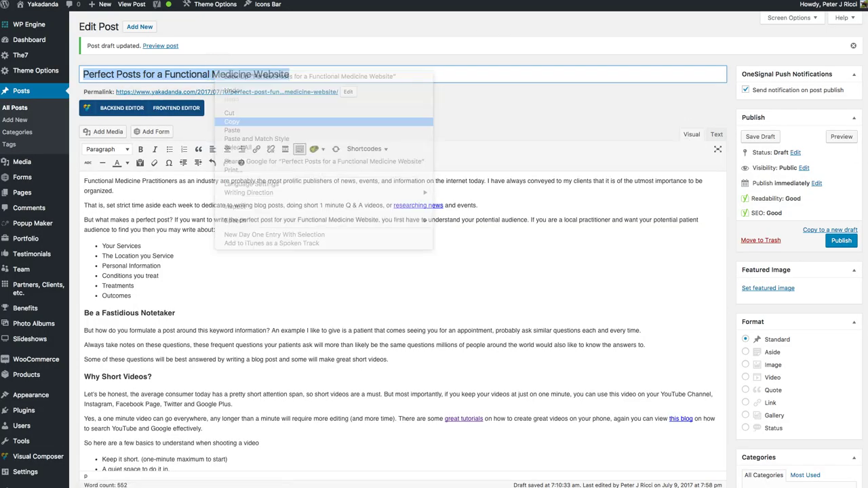
{"action": "key", "text": "super+Tab"}
{"action": "left_click", "coordinate": [582, 144]}
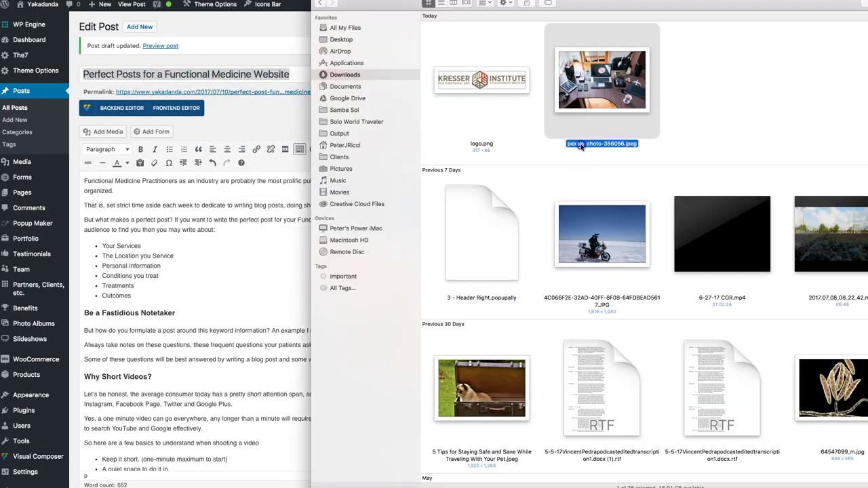
{"action": "key", "text": "Return"}
{"action": "key", "text": "super+v"}
{"action": "left_click", "coordinate": [709, 129]}
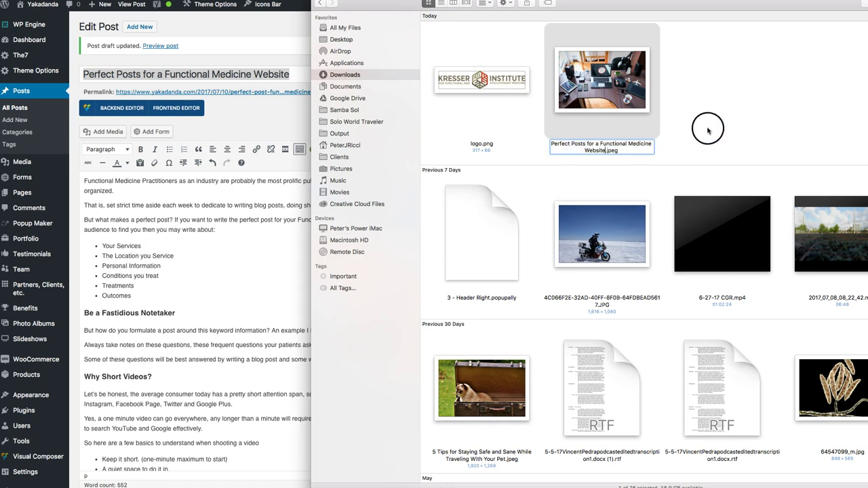
Back in WordPress, start choosing the post's featured image.
{"action": "left_click", "coordinate": [275, 52]}
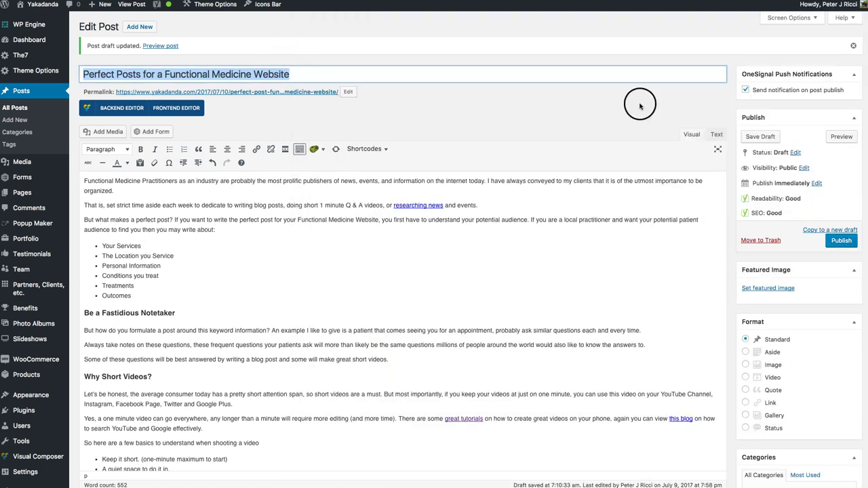
{"action": "left_click", "coordinate": [756, 288]}
{"action": "key", "text": "super+Tab"}
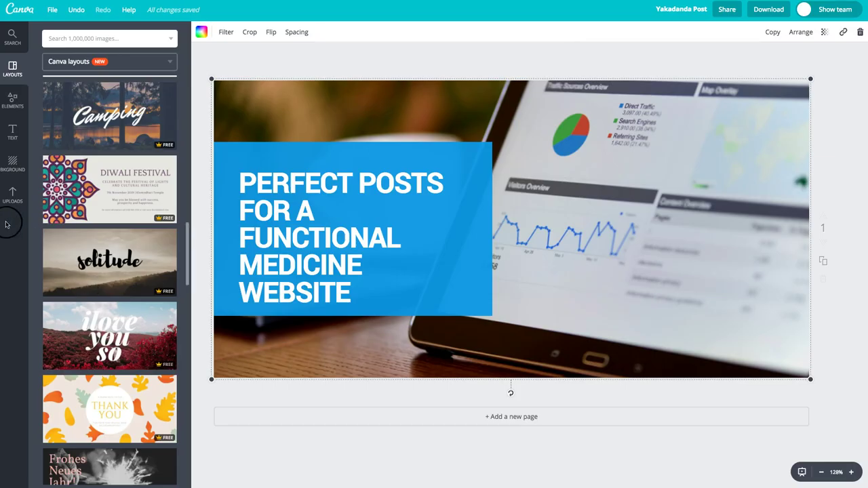
Upload the renamed desk photo into Canva's FREE uploads folder.
{"action": "left_click", "coordinate": [13, 196]}
{"action": "left_click", "coordinate": [165, 94]}
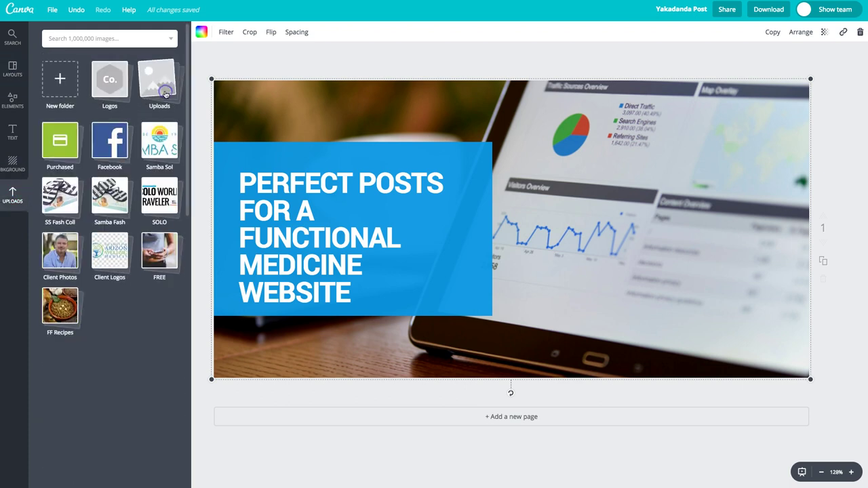
{"action": "left_click", "coordinate": [159, 244]}
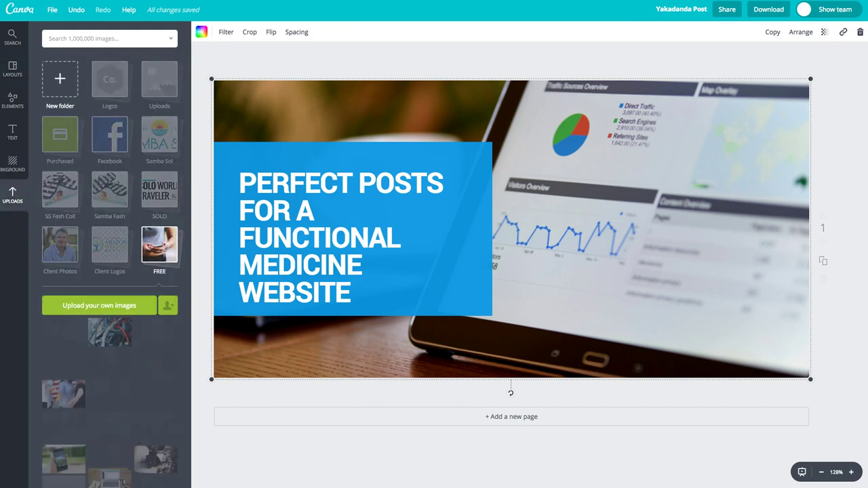
{"action": "key", "text": "super+Tab"}
{"action": "left_click_drag", "start_coordinate": [602, 79], "coordinate": [159, 354]}
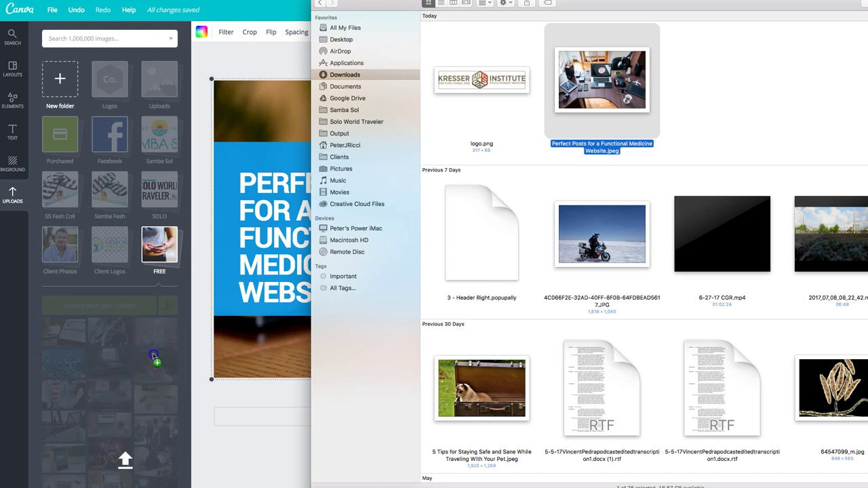
{"action": "left_click", "coordinate": [223, 433]}
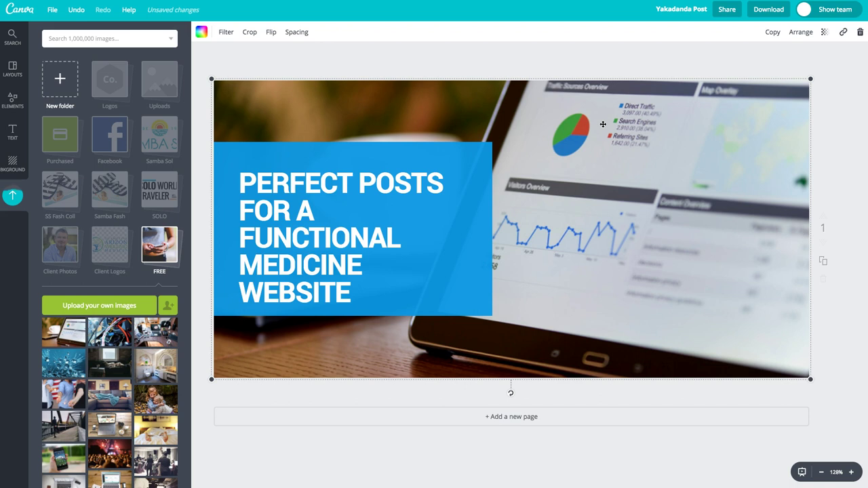
Swap the laptop background for the desk photo and crop it larger to fill the frame.
{"action": "left_click_drag", "start_coordinate": [155, 332], "coordinate": [599, 245]}
{"action": "double_click", "coordinate": [595, 221]}
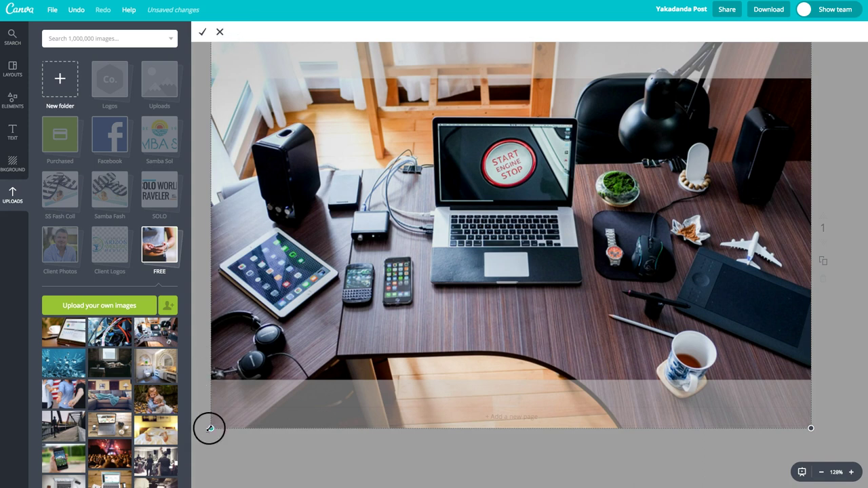
{"action": "left_click_drag", "start_coordinate": [209, 430], "coordinate": [136, 478]}
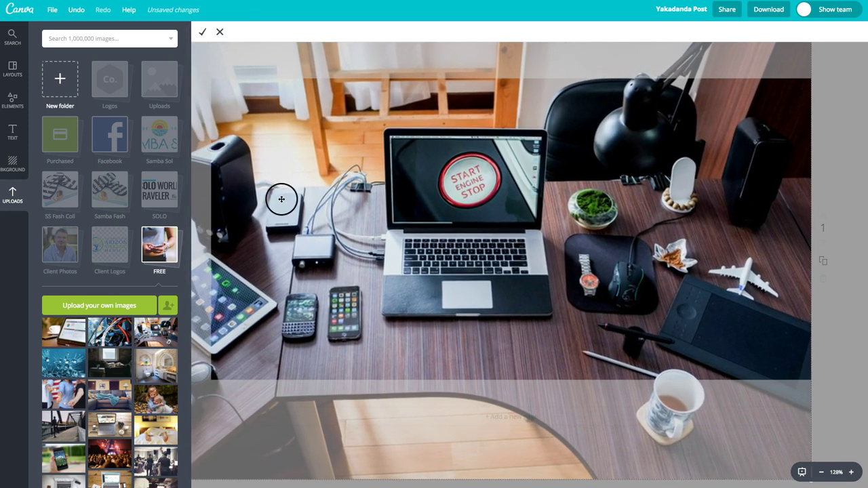
{"action": "left_click", "coordinate": [202, 32]}
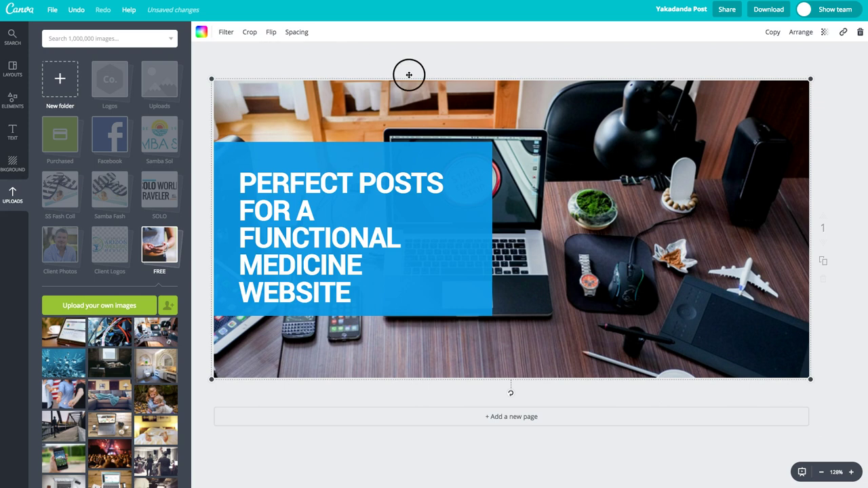
{"action": "left_click", "coordinate": [515, 47]}
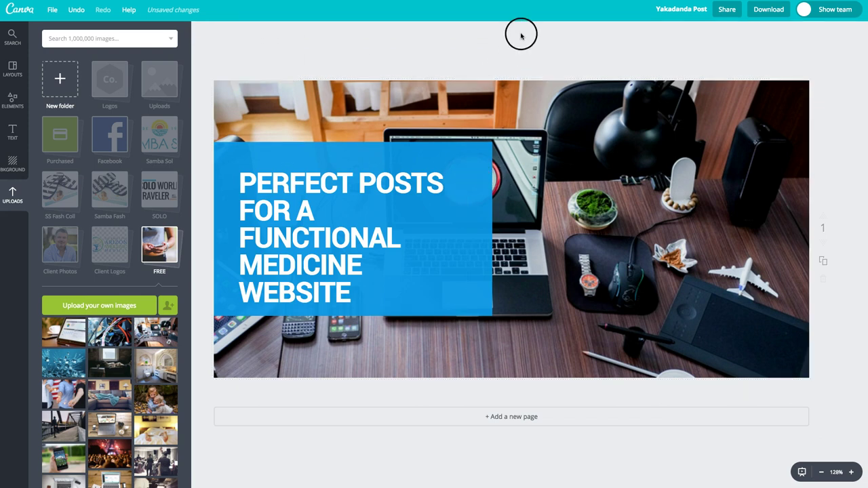
{"action": "left_click", "coordinate": [523, 48]}
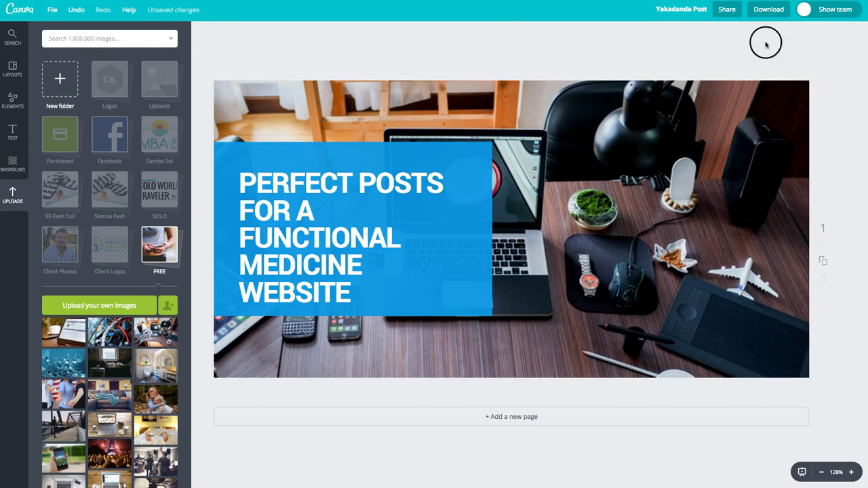
Download the Canva design as a JPG file.
{"action": "left_click", "coordinate": [777, 14]}
{"action": "left_click", "coordinate": [766, 57]}
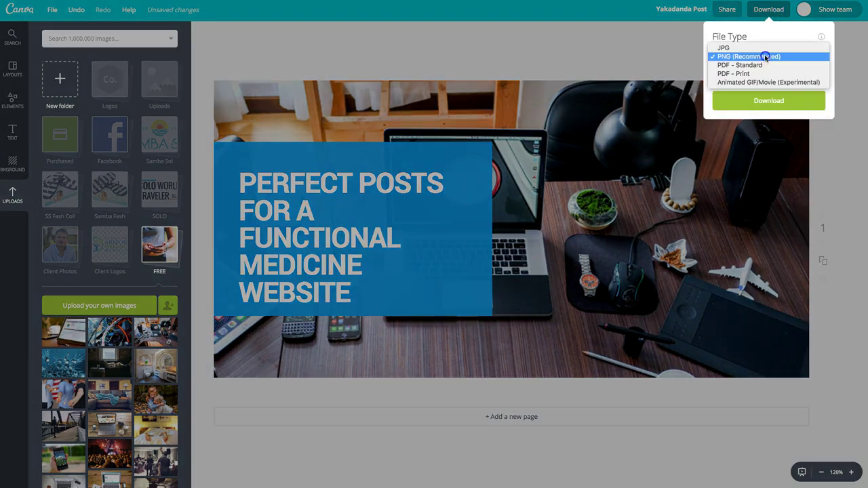
{"action": "left_click", "coordinate": [752, 45]}
{"action": "left_click", "coordinate": [755, 95]}
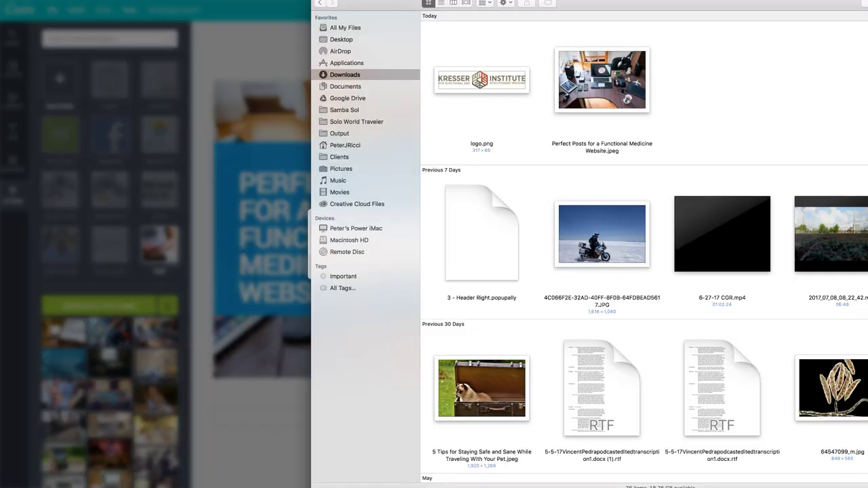
Trash the old desk photo and rename Yakadanda Post.jpg to the pasted post title.
{"action": "left_click", "coordinate": [580, 95]}
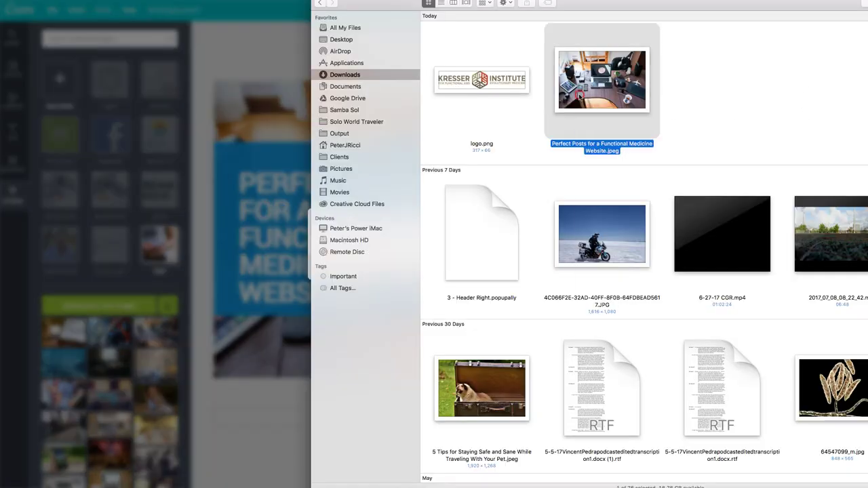
{"action": "right_click", "coordinate": [575, 89]}
{"action": "left_click", "coordinate": [608, 120]}
{"action": "left_click", "coordinate": [726, 91]}
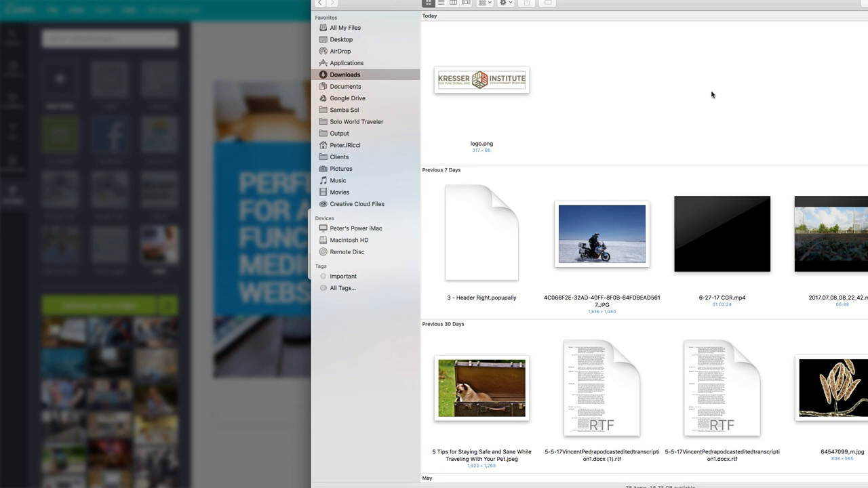
{"action": "left_click", "coordinate": [709, 107]}
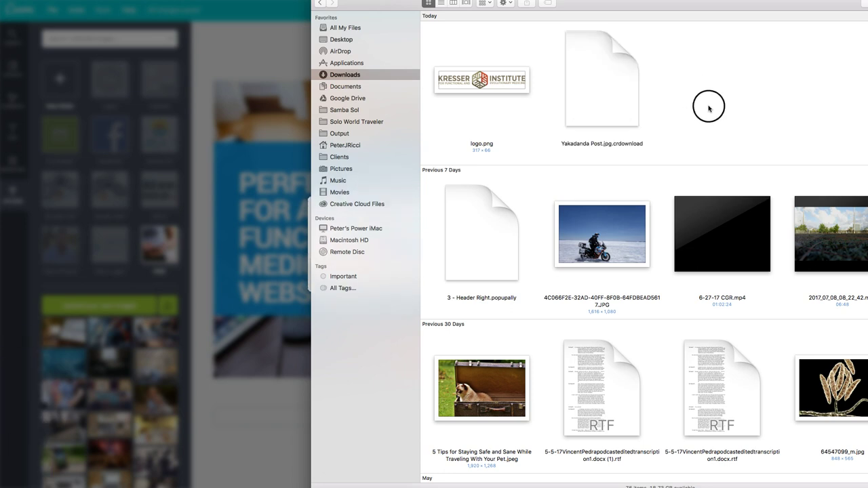
{"action": "left_click", "coordinate": [592, 144]}
{"action": "left_click", "coordinate": [589, 145]}
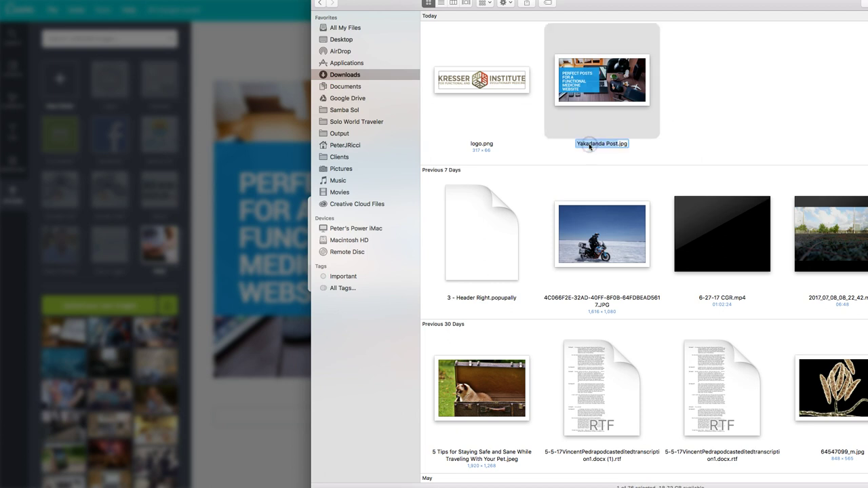
{"action": "key", "text": "super+v"}
{"action": "left_click", "coordinate": [702, 125]}
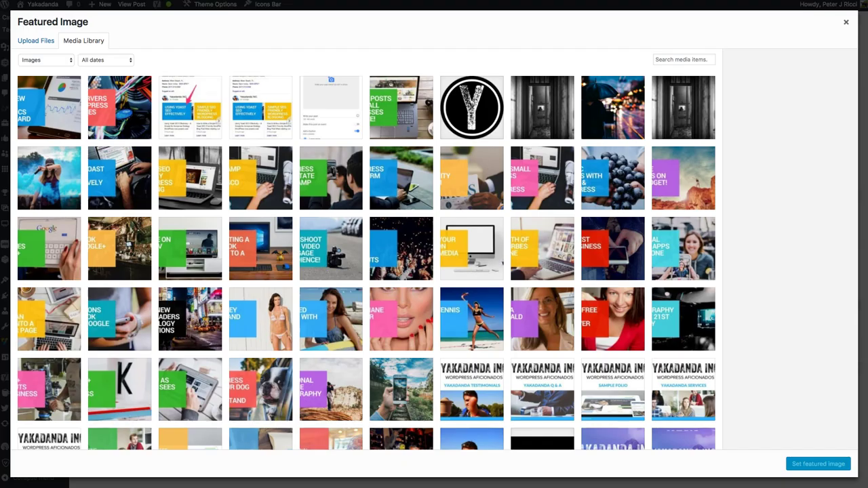
View attachment details of the Google Analytics dashboard, another and the small-business images.
{"action": "left_click", "coordinate": [53, 112]}
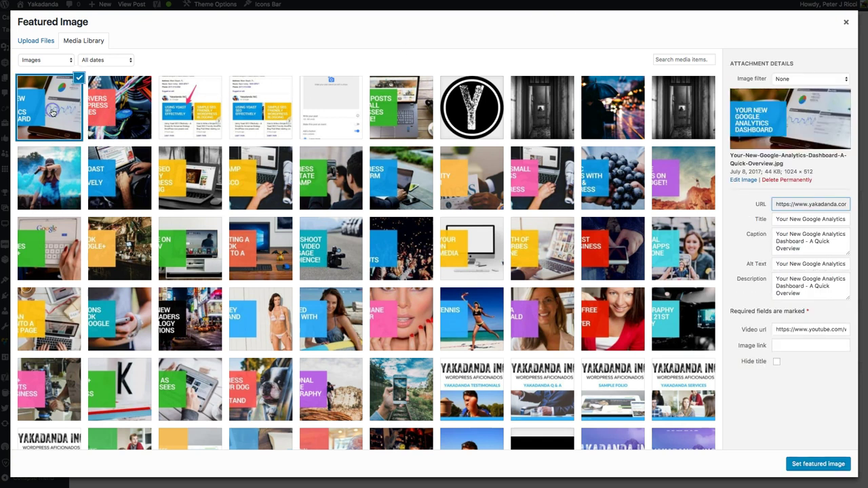
{"action": "left_click", "coordinate": [243, 190]}
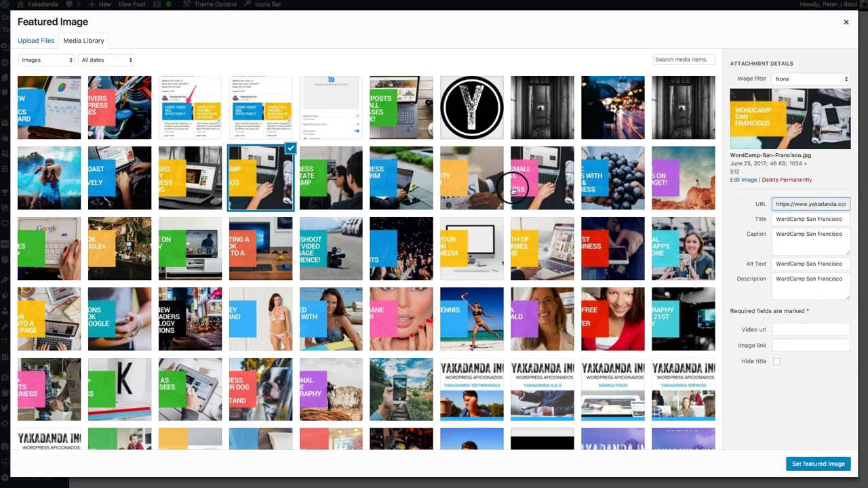
{"action": "left_click", "coordinate": [511, 188]}
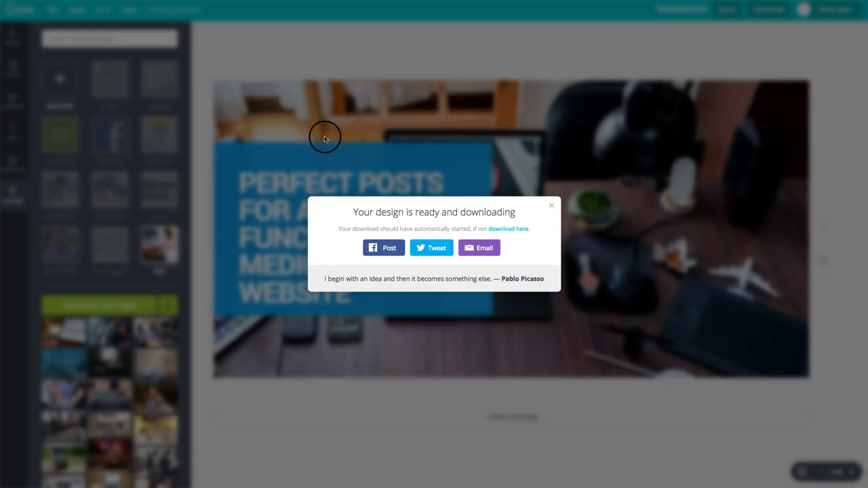
Change the blue headline box in the Canva banner to pink.
{"action": "left_click", "coordinate": [548, 201]}
{"action": "left_click", "coordinate": [436, 160]}
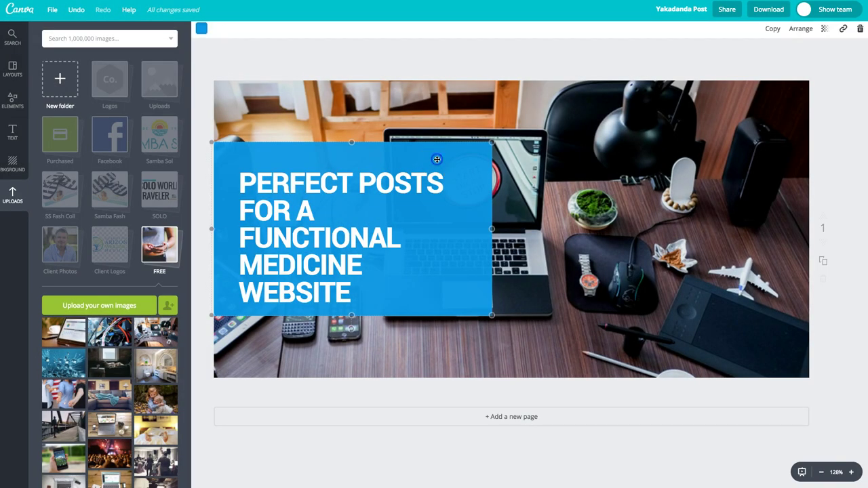
{"action": "left_click", "coordinate": [202, 31]}
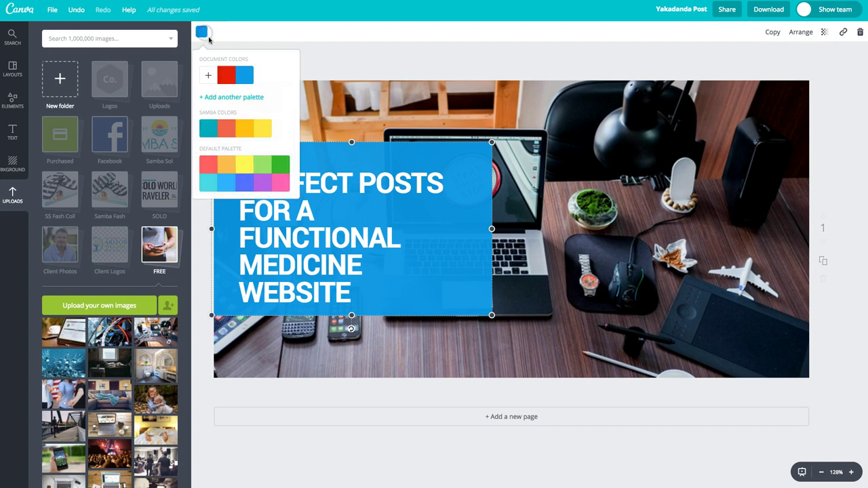
{"action": "left_click", "coordinate": [276, 184]}
{"action": "left_click", "coordinate": [381, 54]}
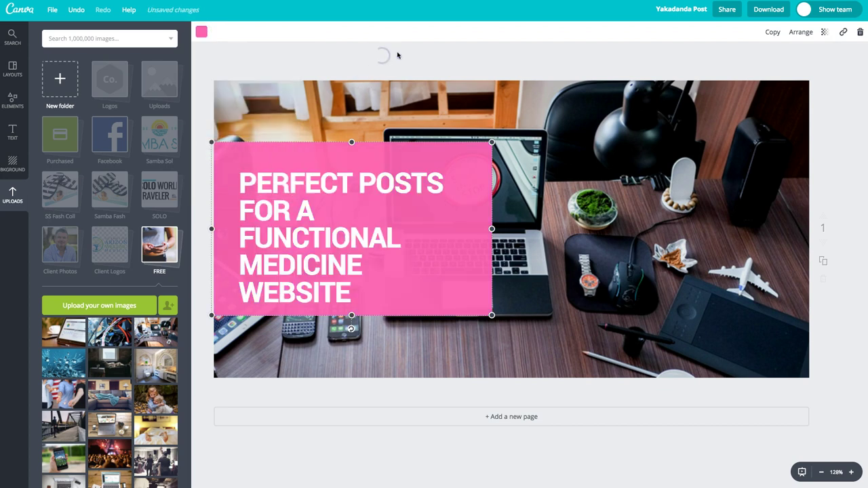
{"action": "left_click", "coordinate": [388, 54]}
Download the banner design as a JPG file.
{"action": "left_click", "coordinate": [768, 9]}
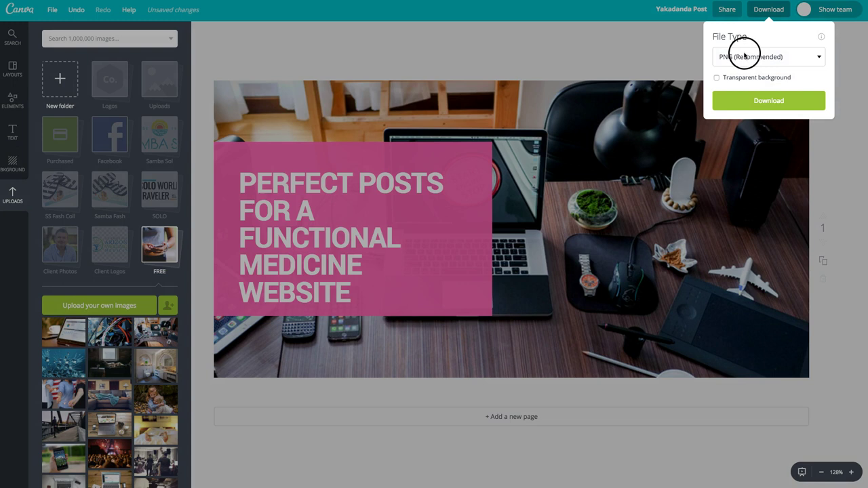
{"action": "left_click", "coordinate": [746, 57]}
{"action": "left_click", "coordinate": [746, 57]}
{"action": "left_click", "coordinate": [767, 101]}
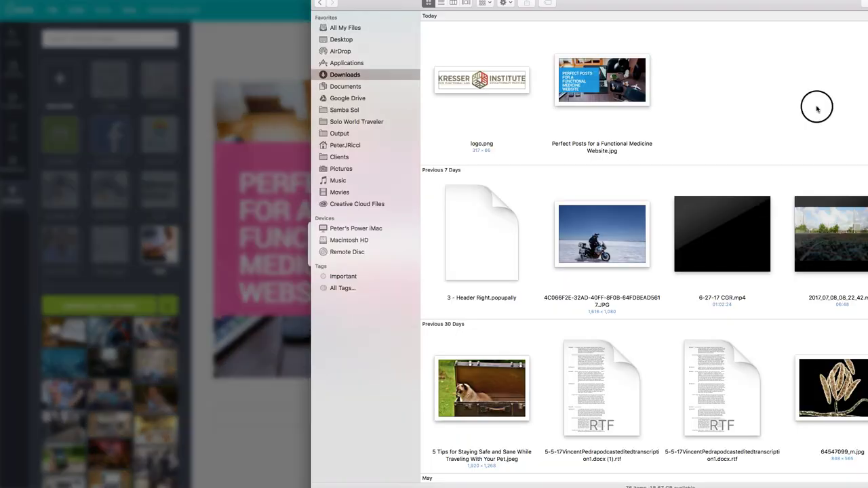
{"action": "left_click", "coordinate": [613, 88]}
Trash the old header JPG and rename Yakadanda Post.jpg to 'Perfect Posts for a Functional Medicine Website.jpg'.
{"action": "right_click", "coordinate": [614, 86]}
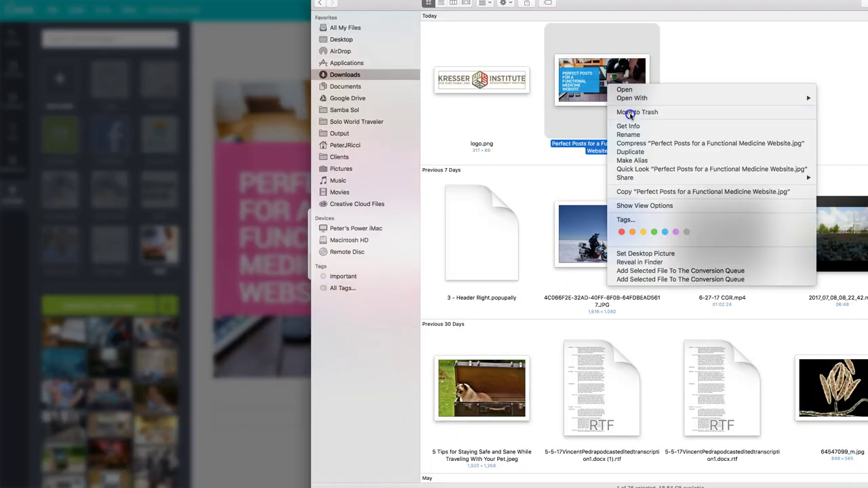
{"action": "left_click", "coordinate": [630, 111]}
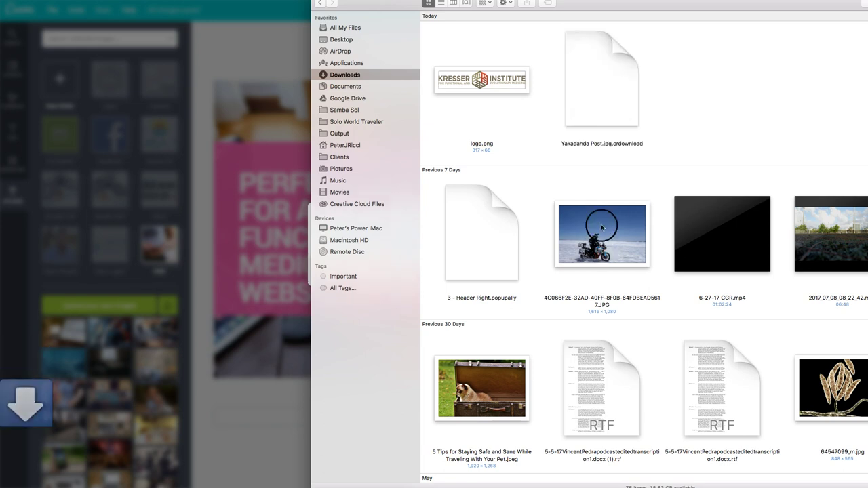
{"action": "left_click", "coordinate": [601, 143]}
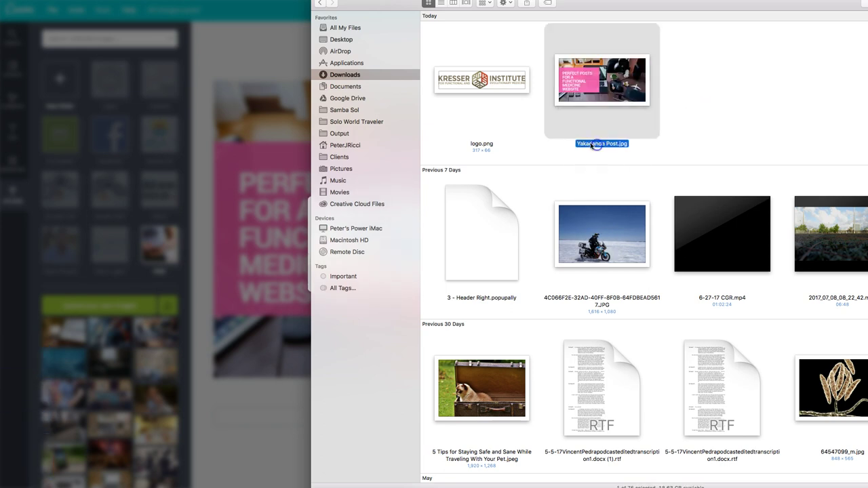
{"action": "left_click", "coordinate": [591, 144]}
{"action": "type", "text": "Perfect Posts for a Functional Medicine Website"}
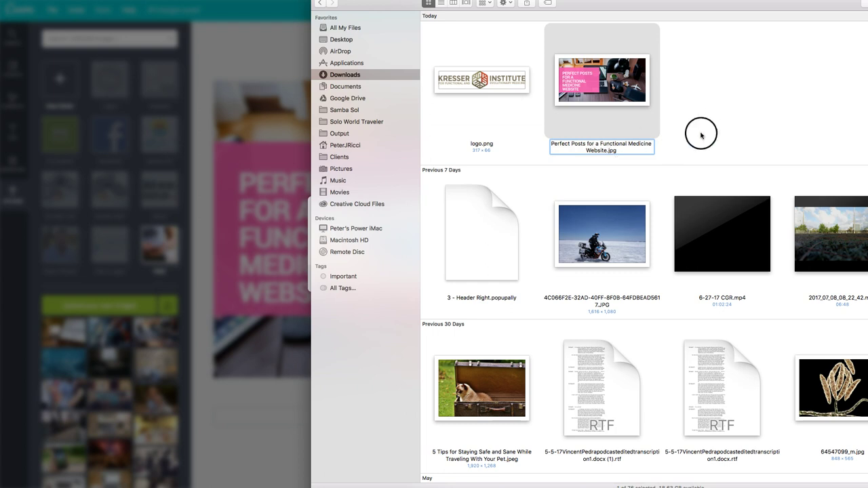
{"action": "left_click", "coordinate": [701, 134]}
{"action": "left_click", "coordinate": [300, 73]}
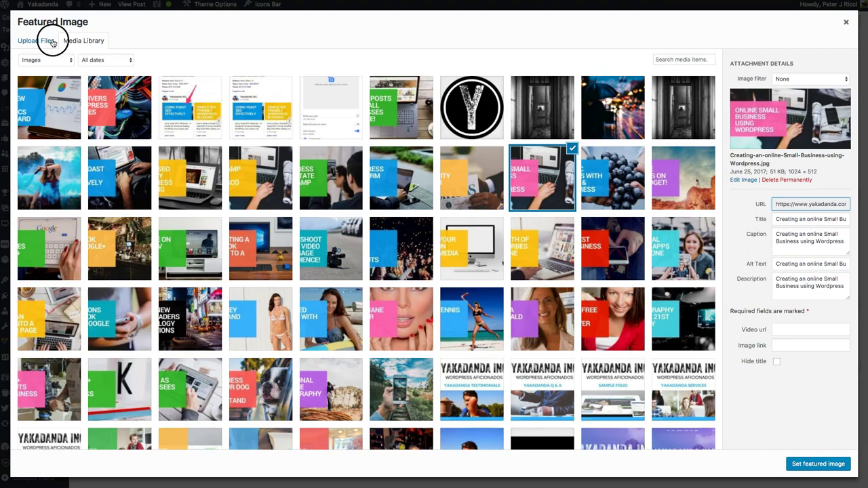
Upload the renamed Perfect Posts JPG into the Featured Image media uploader.
{"action": "left_click", "coordinate": [53, 42]}
{"action": "key", "text": "super+Tab"}
{"action": "left_click_drag", "start_coordinate": [602, 80], "coordinate": [139, 152]}
{"action": "left_click", "coordinate": [200, 61]}
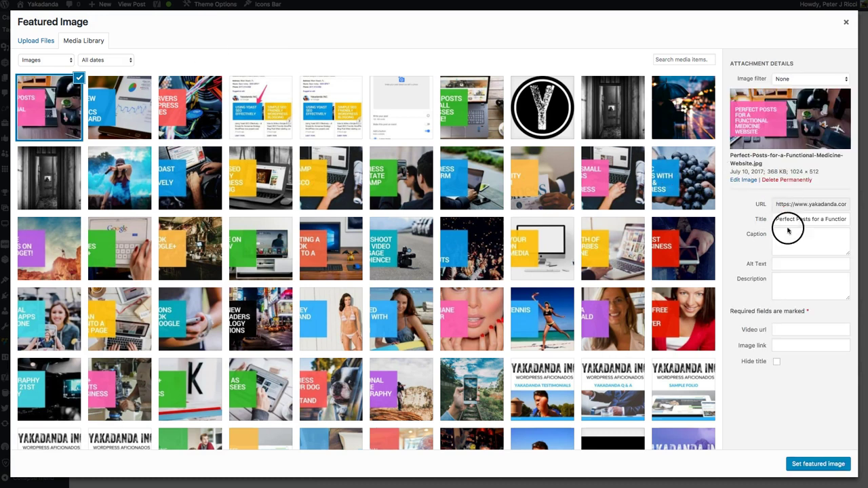
Paste the image title into the Caption, Alt Text and Description fields.
{"action": "left_click", "coordinate": [787, 240]}
{"action": "type", "text": "Perfect Posts for a Functional Medicine Website"}
{"action": "left_click", "coordinate": [790, 263]}
{"action": "type", "text": "Perfect Posts for a Functional Medicine Website"}
{"action": "left_click", "coordinate": [790, 289]}
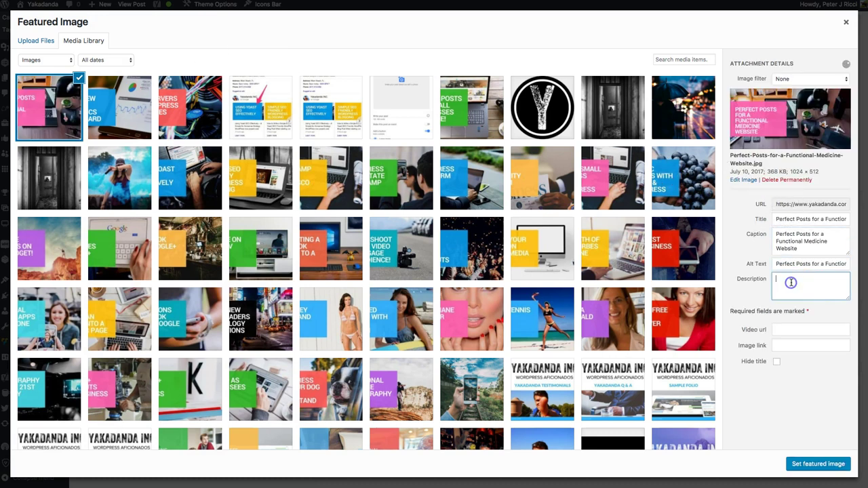
{"action": "type", "text": "Perfect Posts for a Functional Medicine Website"}
Make caption and description read 'How to write a Perfect Post for your Functional Medicine Website', then set featured image.
{"action": "left_click", "coordinate": [775, 234]}
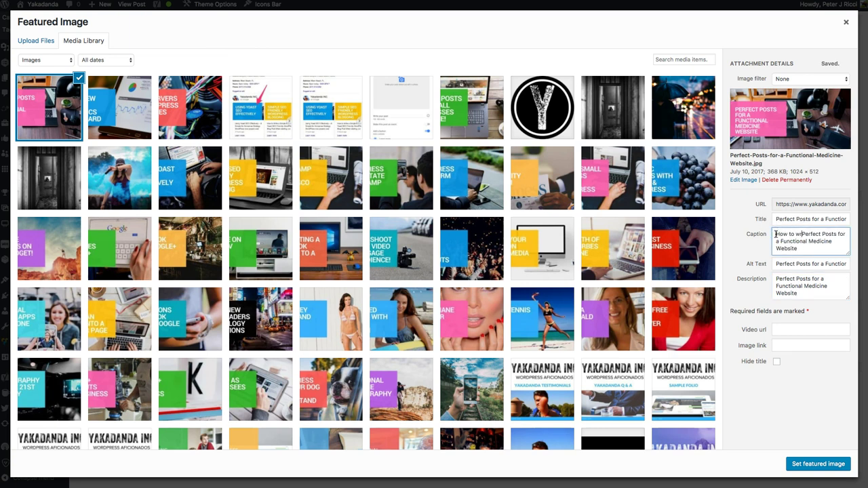
{"action": "type", "text": "How to write a"}
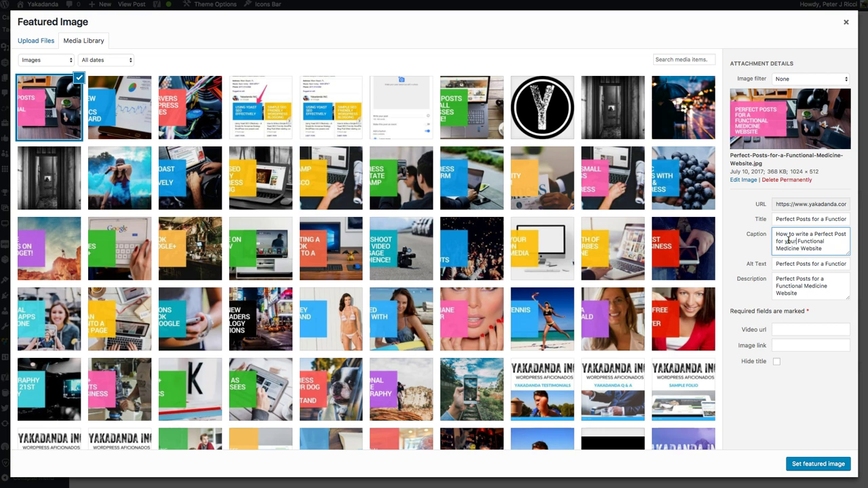
{"action": "left_click_drag", "start_coordinate": [826, 247], "coordinate": [718, 233]}
{"action": "key", "text": "ctrl+c"}
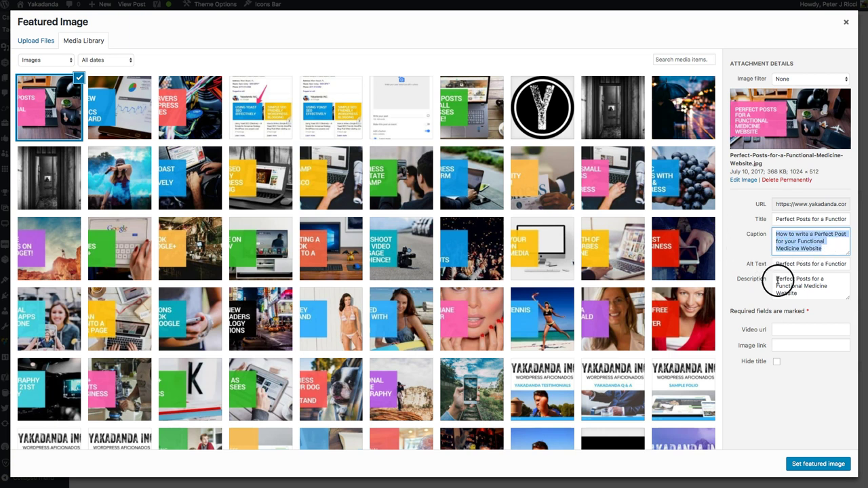
{"action": "left_click_drag", "start_coordinate": [798, 285], "coordinate": [767, 279]}
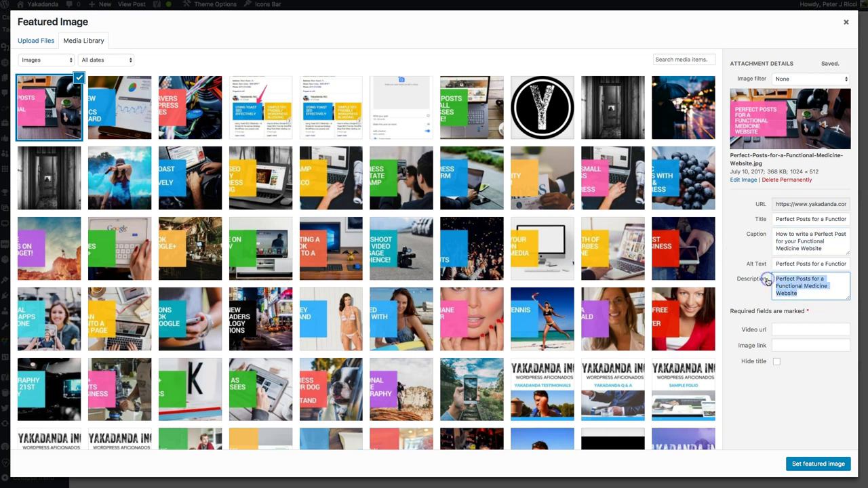
{"action": "key", "text": "ctrl+v"}
{"action": "left_click", "coordinate": [784, 219]}
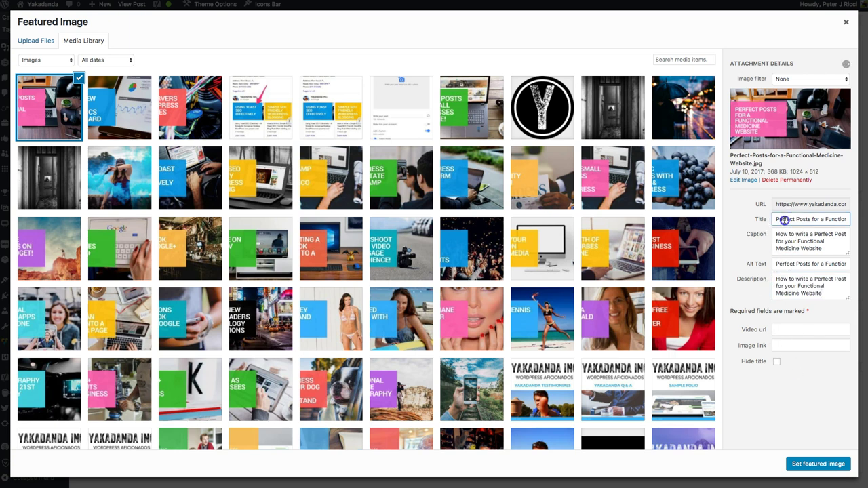
{"action": "left_click", "coordinate": [788, 258]}
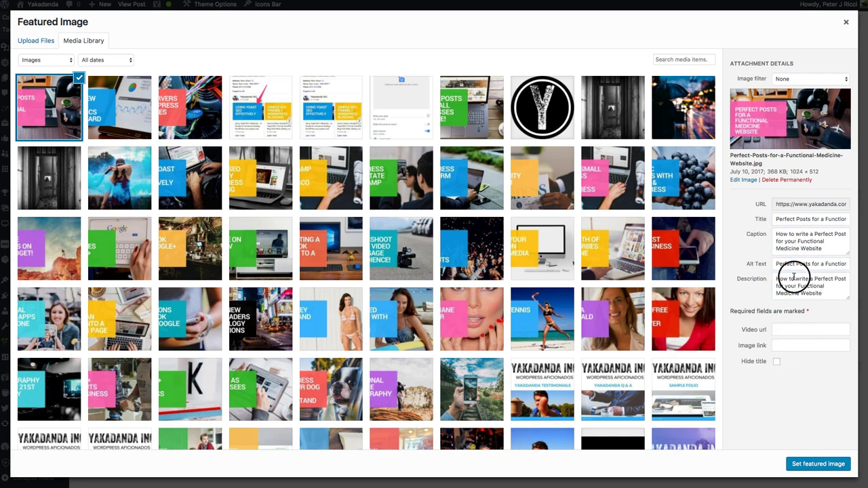
{"action": "left_click", "coordinate": [785, 230]}
{"action": "key", "text": "ctrl+a"}
{"action": "left_click", "coordinate": [795, 293]}
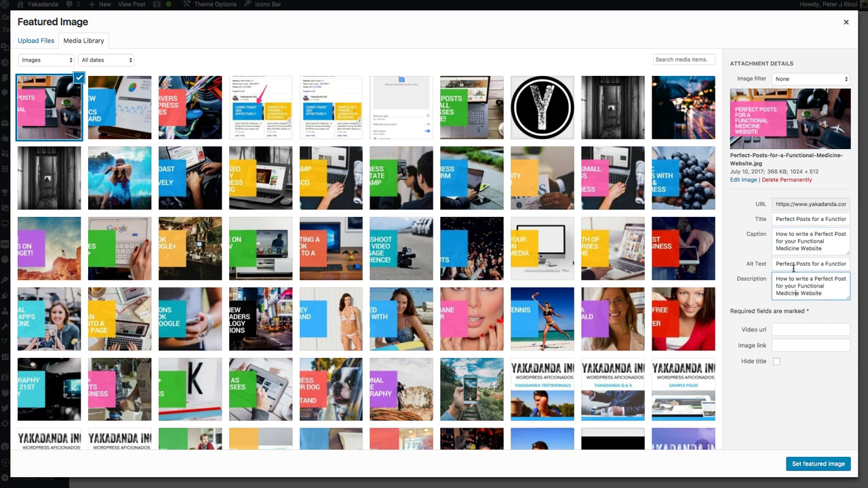
{"action": "left_click", "coordinate": [805, 463]}
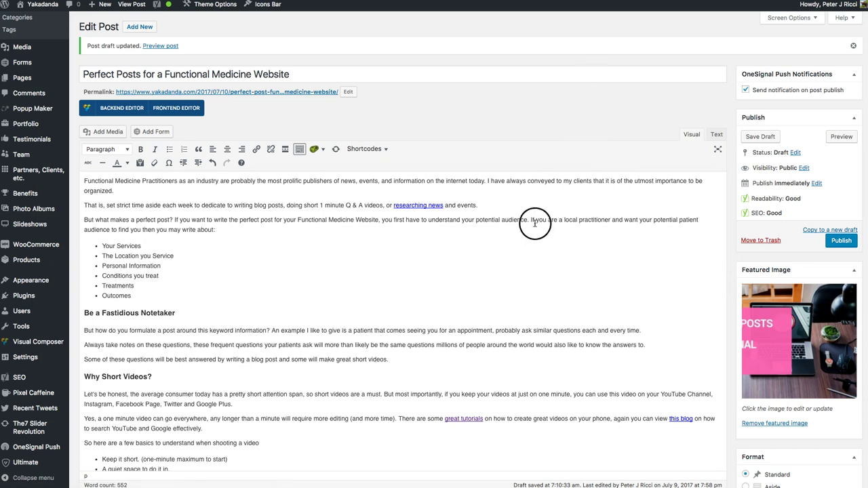
Switch the post format radio button from Standard to Video.
{"action": "scroll", "coordinate": [596, 264], "scroll_direction": "down", "scroll_amount": 3}
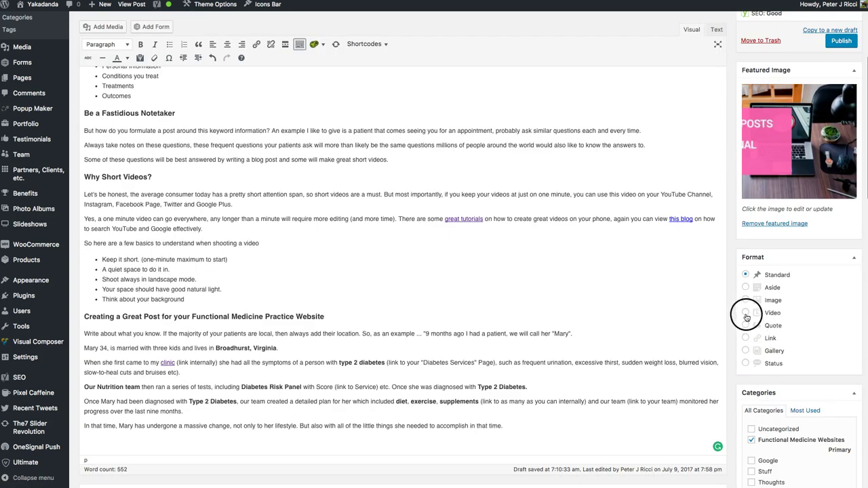
{"action": "left_click", "coordinate": [745, 312]}
{"action": "scroll", "coordinate": [413, 283], "scroll_direction": "down", "scroll_amount": 1}
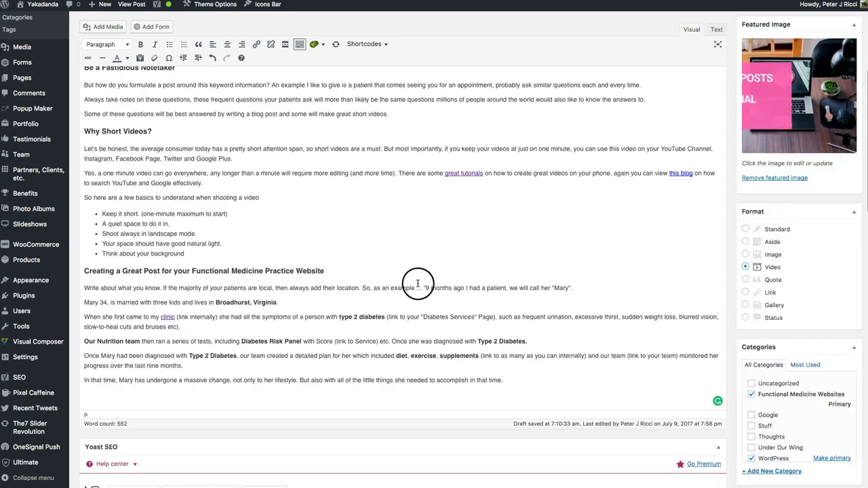
{"action": "scroll", "coordinate": [577, 276], "scroll_direction": "up", "scroll_amount": 5}
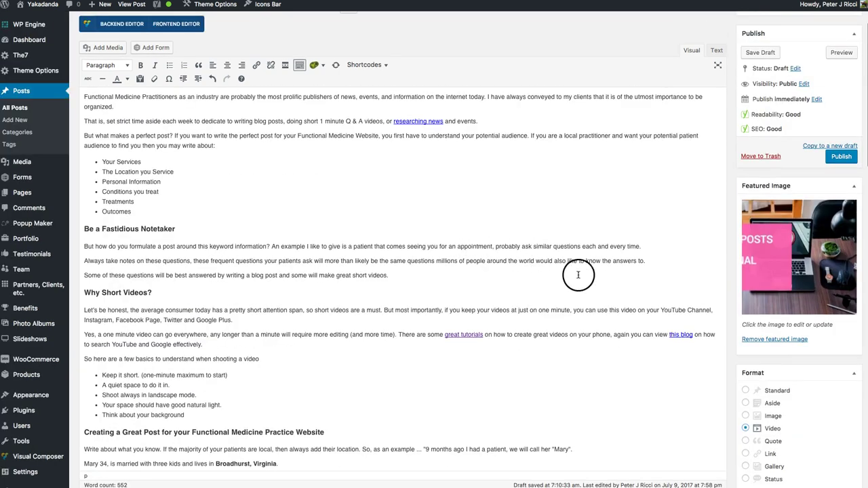
{"action": "scroll", "coordinate": [641, 291], "scroll_direction": "down", "scroll_amount": 7}
{"action": "scroll", "coordinate": [413, 153], "scroll_direction": "up", "scroll_amount": 8}
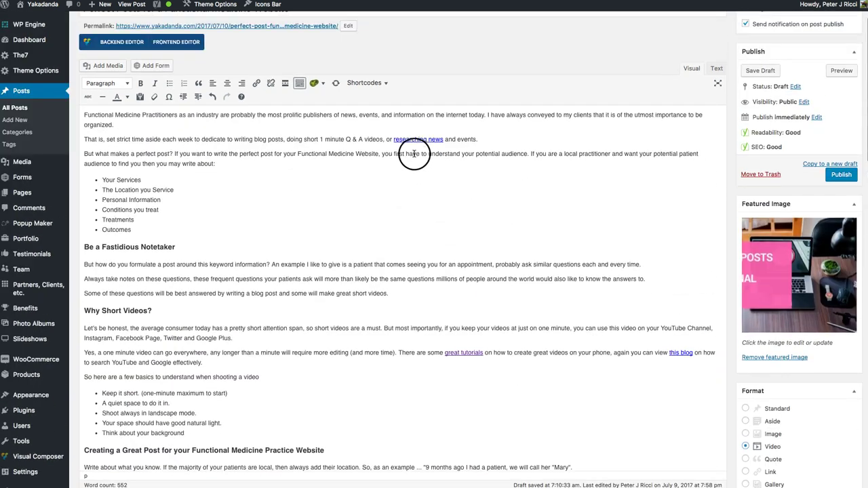
{"action": "scroll", "coordinate": [444, 188], "scroll_direction": "down", "scroll_amount": 3}
{"action": "scroll", "coordinate": [420, 186], "scroll_direction": "up", "scroll_amount": 5}
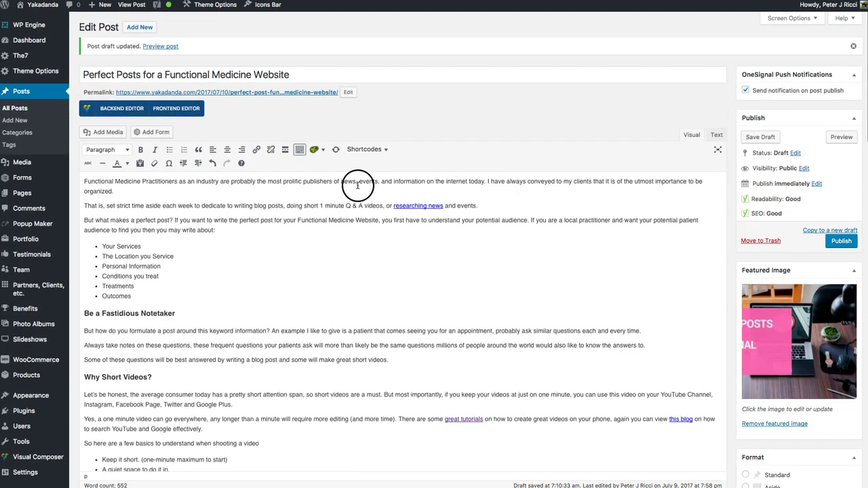
{"action": "left_click_drag", "start_coordinate": [117, 190], "coordinate": [77, 182]}
{"action": "key", "text": "super+c"}
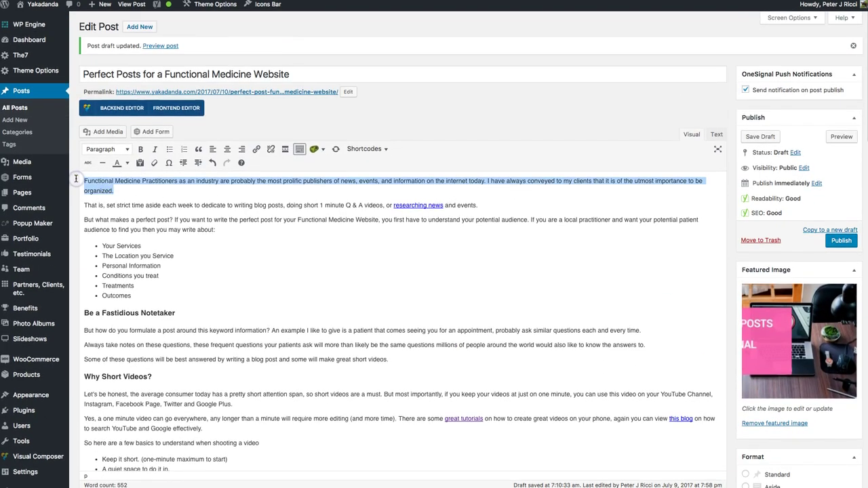
Paste the post's opening paragraph into the Excerpt box.
{"action": "scroll", "coordinate": [339, 253], "scroll_direction": "down", "scroll_amount": 15}
{"action": "scroll", "coordinate": [338, 254], "scroll_direction": "down", "scroll_amount": 3}
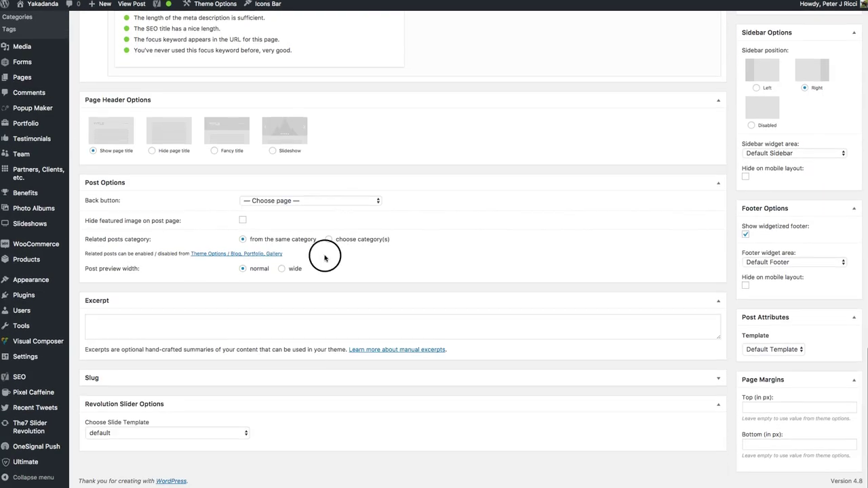
{"action": "left_click", "coordinate": [114, 323]}
{"action": "key", "text": "super+v"}
Point the post's back button to Yakadanda WordPress Blog.
{"action": "left_click", "coordinate": [280, 201]}
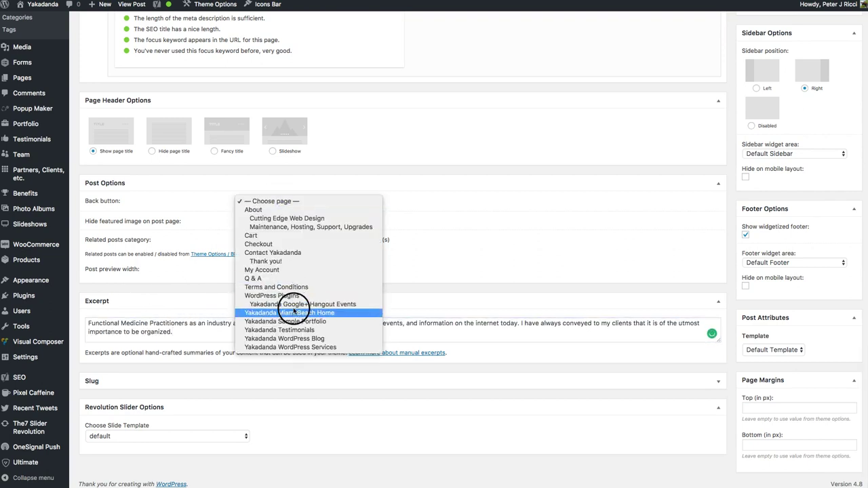
{"action": "left_click", "coordinate": [326, 338]}
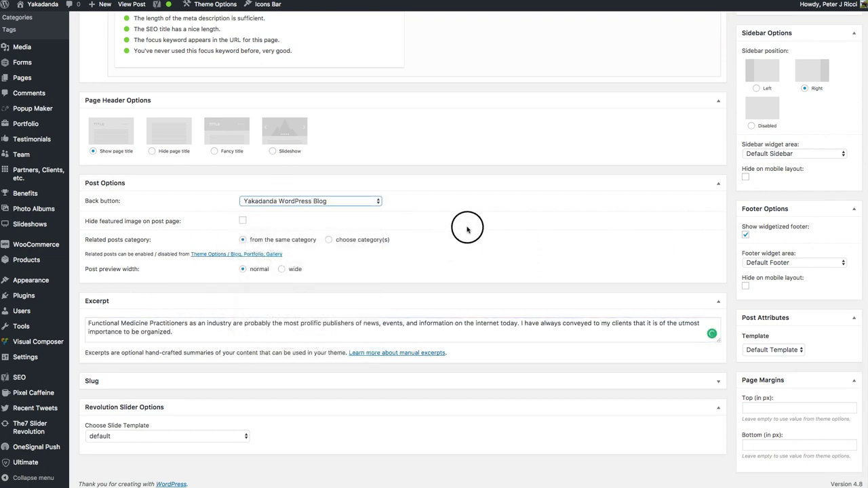
{"action": "scroll", "coordinate": [467, 229], "scroll_direction": "up", "scroll_amount": 5}
{"action": "scroll", "coordinate": [467, 230], "scroll_direction": "down", "scroll_amount": 2}
Tick Hide on mobile layout for both the sidebar and the footer.
{"action": "left_click", "coordinate": [746, 315]}
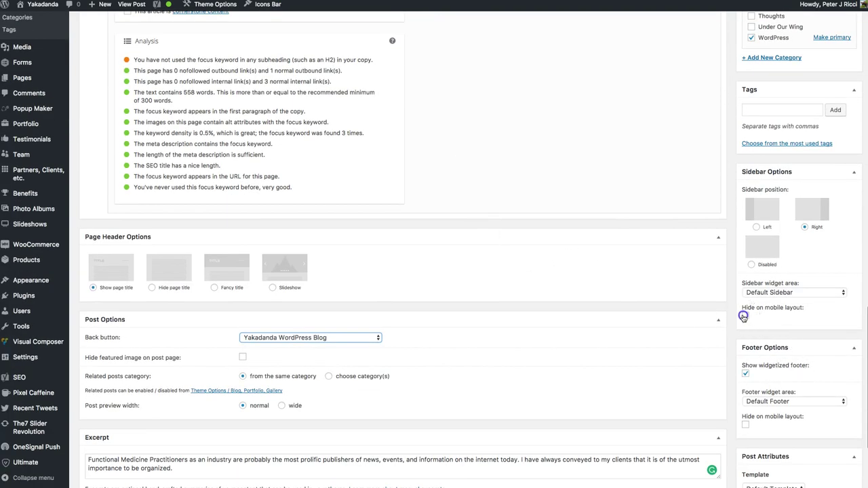
{"action": "left_click", "coordinate": [744, 426]}
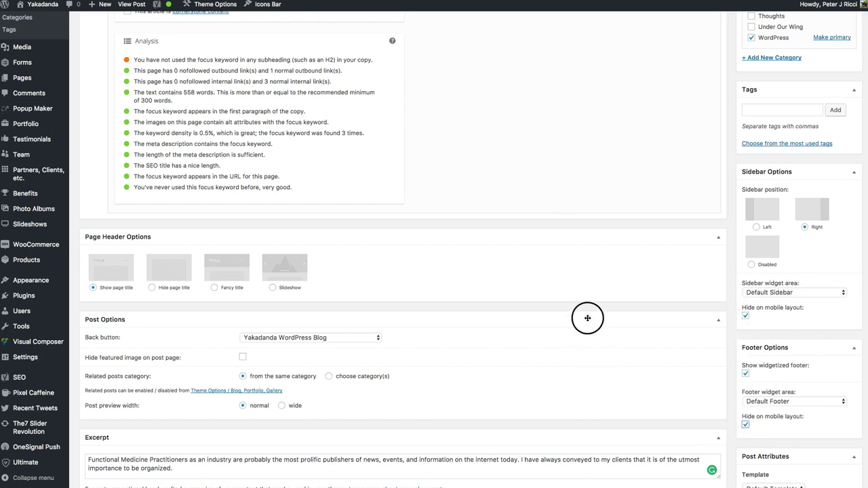
{"action": "scroll", "coordinate": [585, 316], "scroll_direction": "up", "scroll_amount": 5}
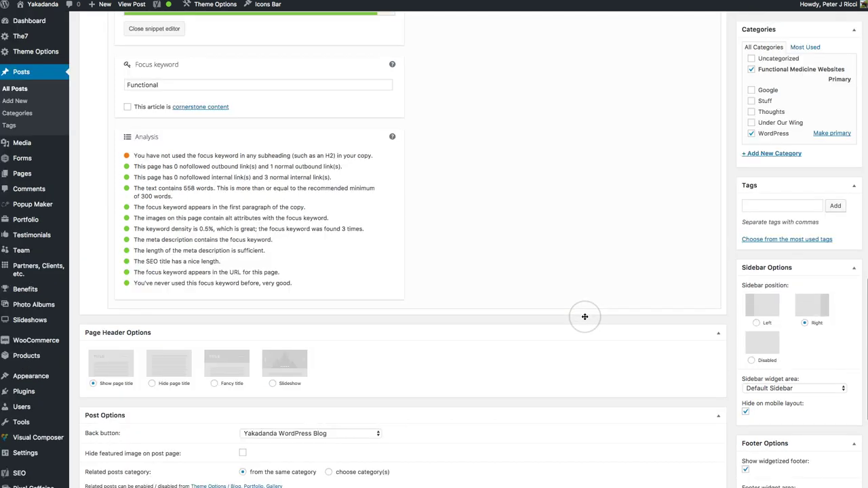
{"action": "scroll", "coordinate": [585, 317], "scroll_direction": "down", "scroll_amount": 7}
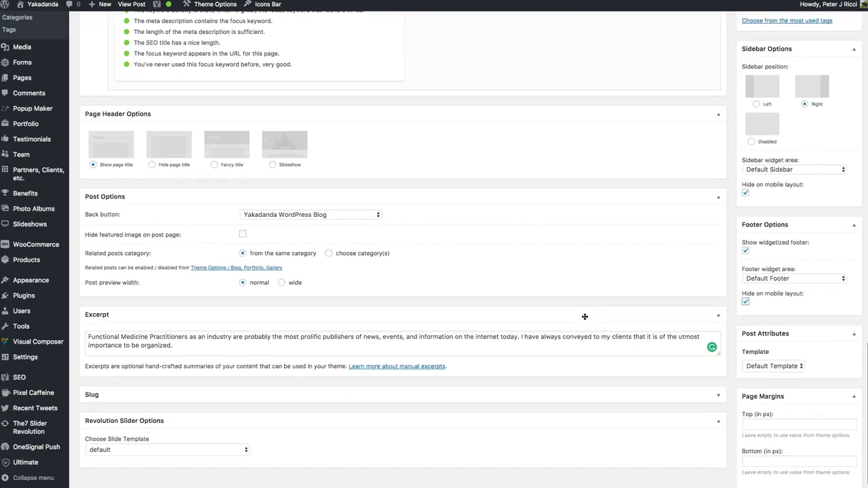
{"action": "scroll", "coordinate": [585, 317], "scroll_direction": "up", "scroll_amount": 15}
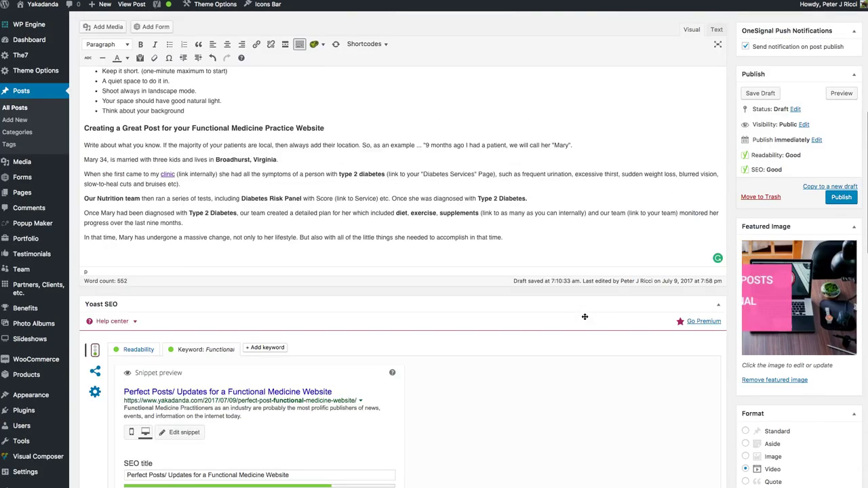
{"action": "scroll", "coordinate": [584, 317], "scroll_direction": "down", "scroll_amount": 10}
{"action": "scroll", "coordinate": [584, 316], "scroll_direction": "down", "scroll_amount": 9}
{"action": "scroll", "coordinate": [577, 310], "scroll_direction": "up", "scroll_amount": 4}
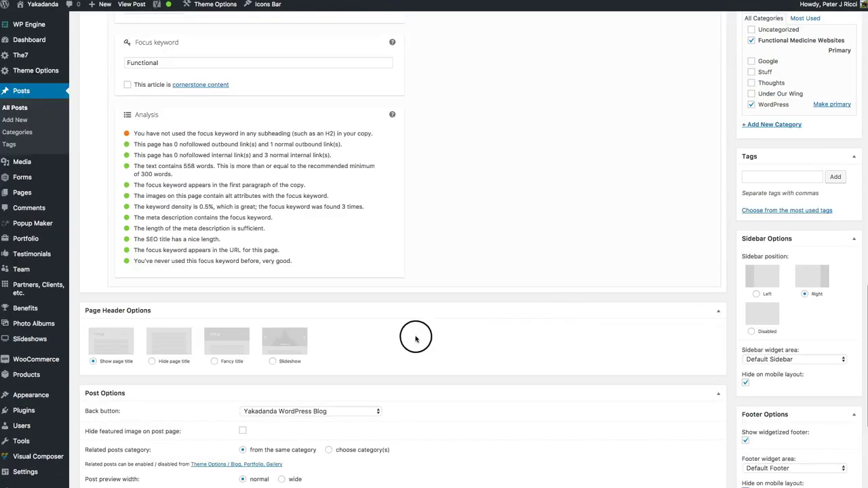
{"action": "scroll", "coordinate": [414, 335], "scroll_direction": "down", "scroll_amount": 2}
{"action": "scroll", "coordinate": [324, 338], "scroll_direction": "down", "scroll_amount": 1}
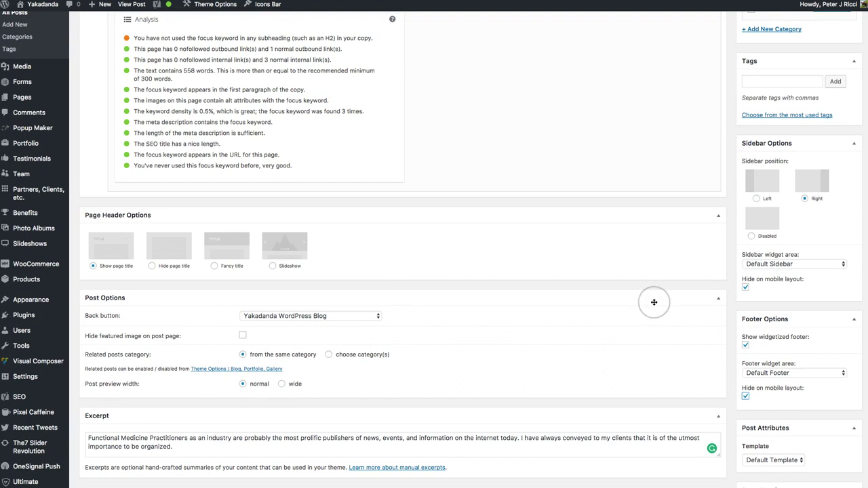
{"action": "scroll", "coordinate": [654, 301], "scroll_direction": "up", "scroll_amount": 5}
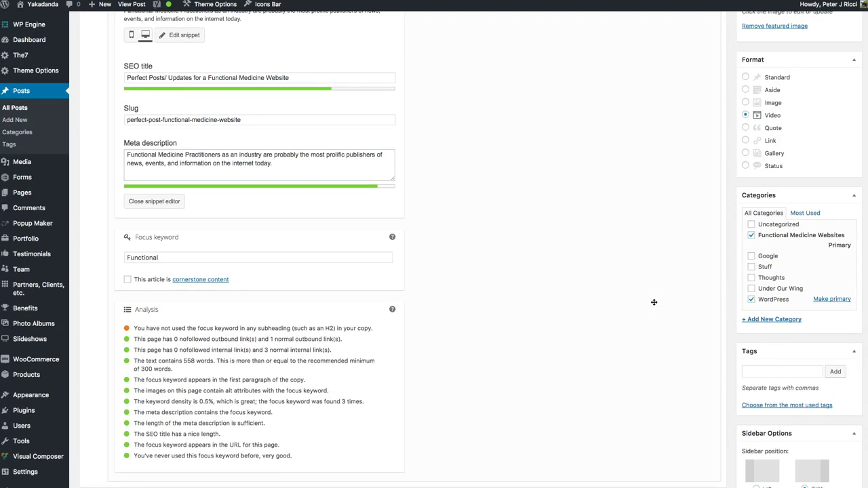
{"action": "scroll", "coordinate": [654, 302], "scroll_direction": "up", "scroll_amount": 10}
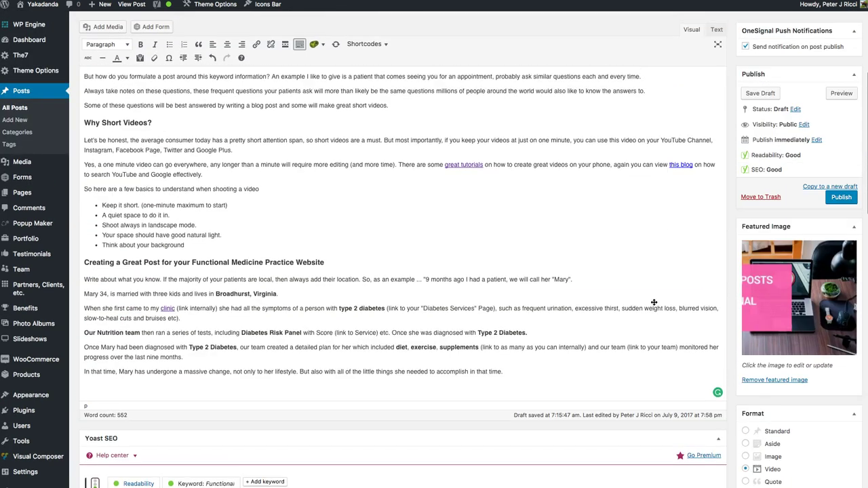
Add the heading phrase 'Functional Medicine Practice Website' as a post tag.
{"action": "scroll", "coordinate": [654, 301], "scroll_direction": "down", "scroll_amount": 1}
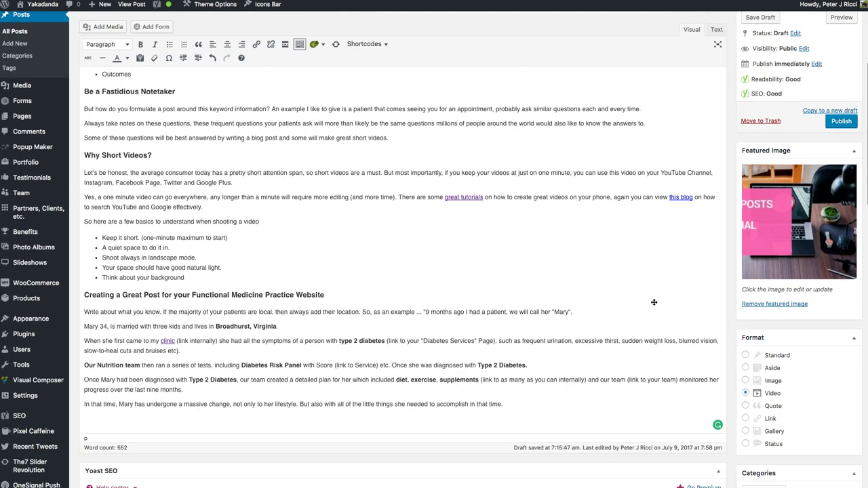
{"action": "scroll", "coordinate": [654, 301], "scroll_direction": "down", "scroll_amount": 3}
{"action": "scroll", "coordinate": [650, 301], "scroll_direction": "up", "scroll_amount": 6}
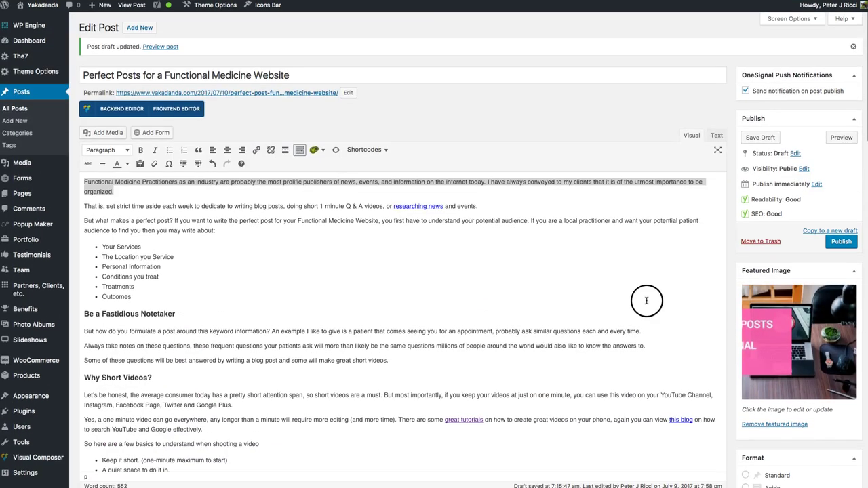
{"action": "left_click", "coordinate": [497, 221]}
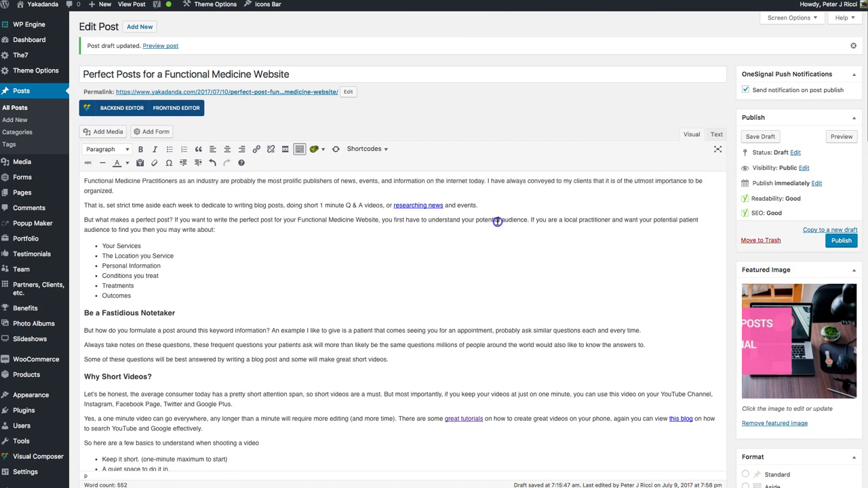
{"action": "scroll", "coordinate": [513, 221], "scroll_direction": "down", "scroll_amount": 5}
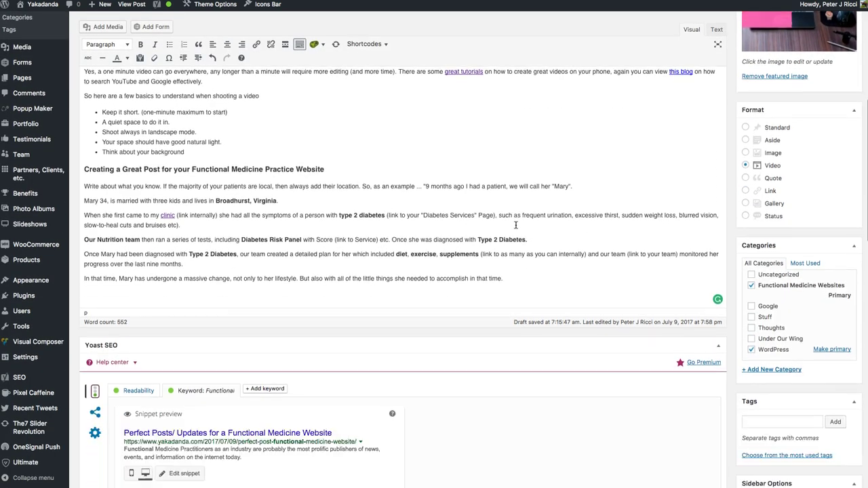
{"action": "scroll", "coordinate": [515, 225], "scroll_direction": "down", "scroll_amount": 1}
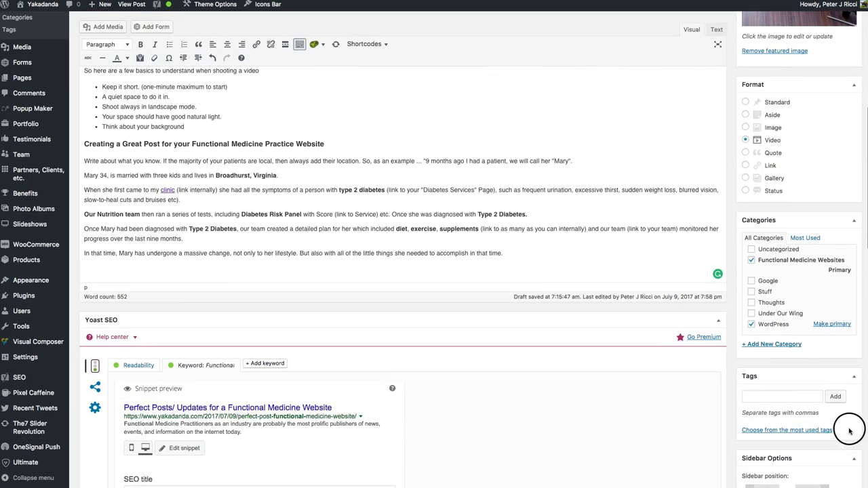
{"action": "left_click", "coordinate": [762, 398]}
{"action": "left_click", "coordinate": [370, 201]}
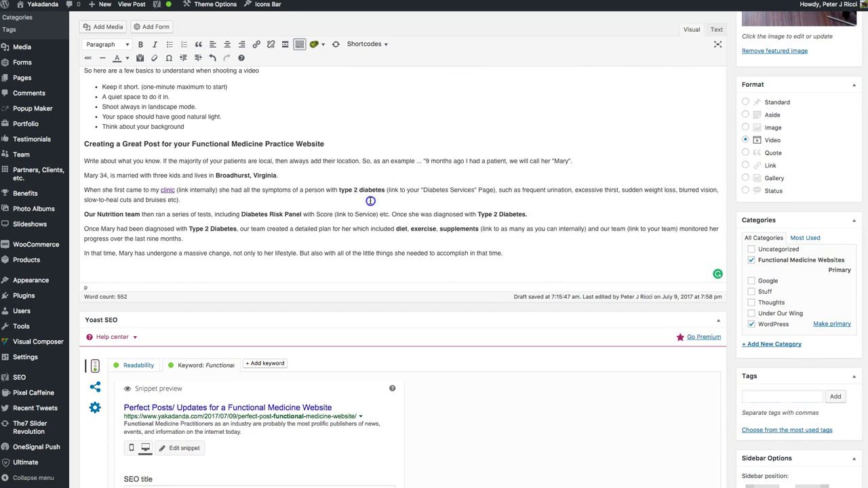
{"action": "left_click_drag", "start_coordinate": [193, 144], "coordinate": [323, 144]}
{"action": "key", "text": "ctrl+c"}
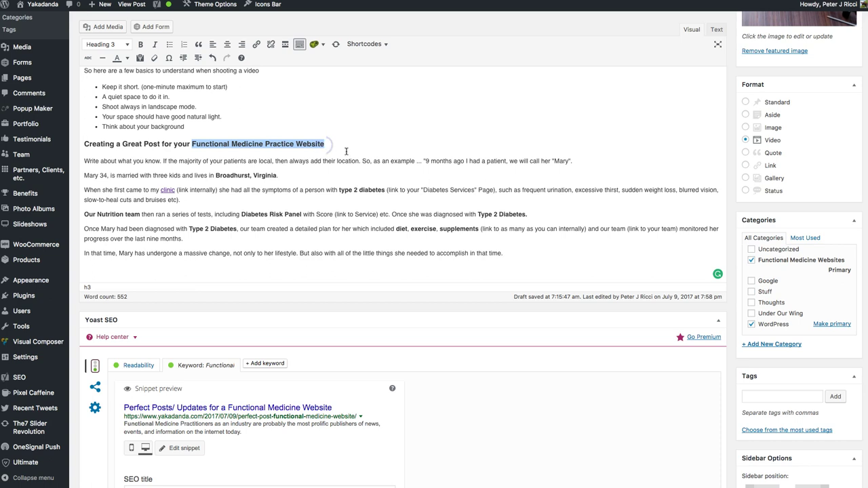
{"action": "left_click", "coordinate": [759, 397]}
{"action": "key", "text": "ctrl+v"}
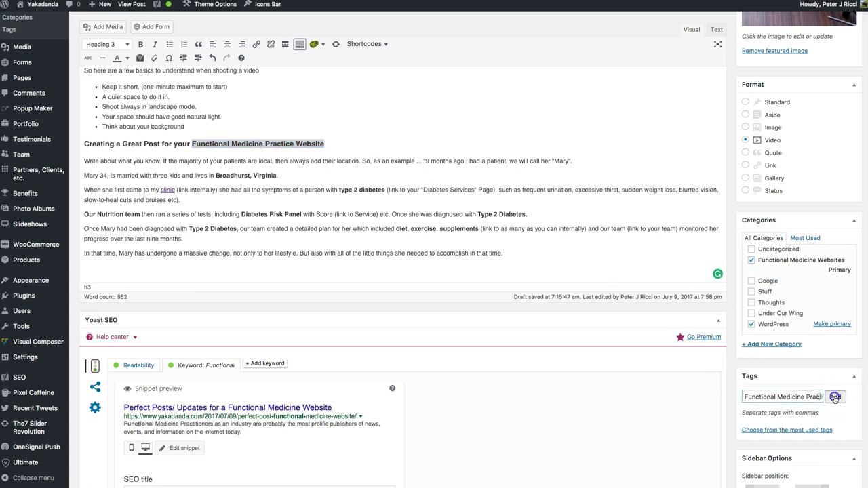
{"action": "left_click", "coordinate": [835, 397]}
Add 'Functional Medicine' from the section heading as another tag.
{"action": "left_click", "coordinate": [251, 145]}
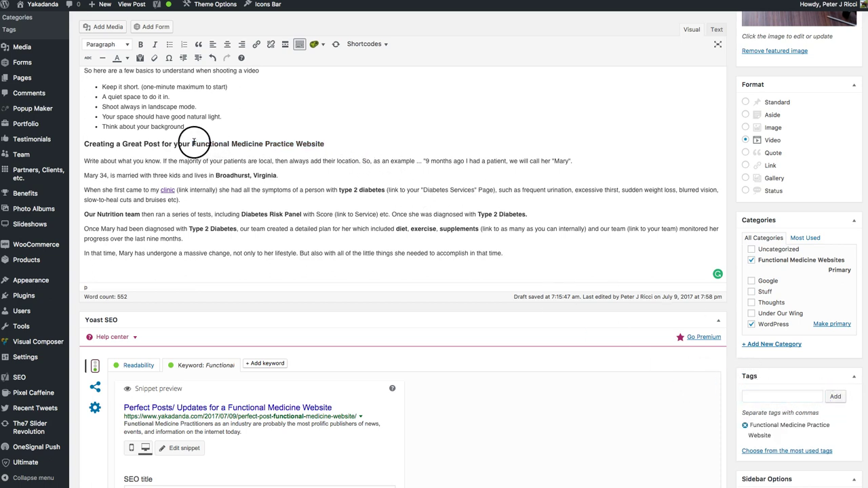
{"action": "left_click_drag", "start_coordinate": [193, 144], "coordinate": [263, 144]}
{"action": "key", "text": "ctrl+c"}
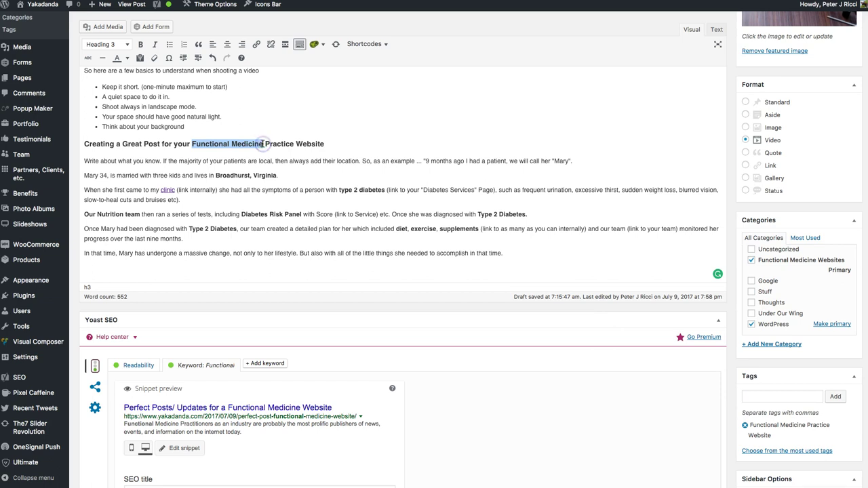
{"action": "left_click", "coordinate": [775, 399]}
{"action": "key", "text": "ctrl+v"}
{"action": "left_click", "coordinate": [833, 397]}
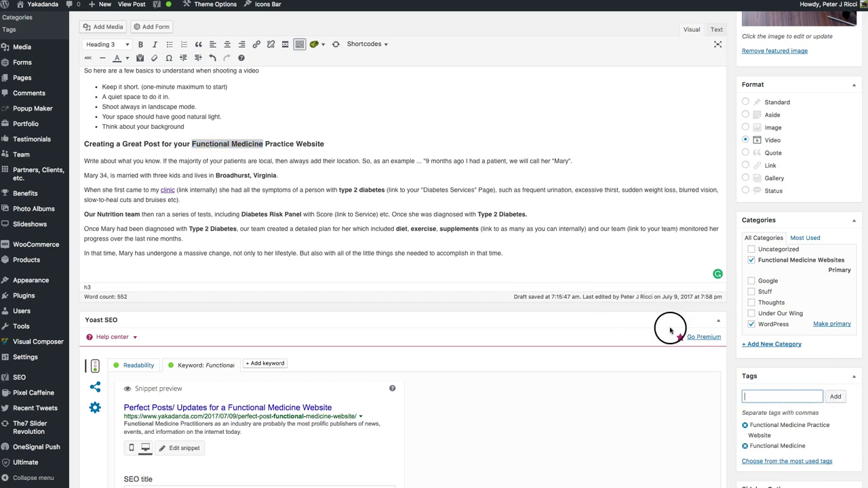
Add YouTube, Instagram, Facebook Page, Twitter and Google Plus as tags, removing the full stop and 'Channel'.
{"action": "scroll", "coordinate": [498, 196], "scroll_direction": "up", "scroll_amount": 3}
{"action": "left_click", "coordinate": [462, 197]}
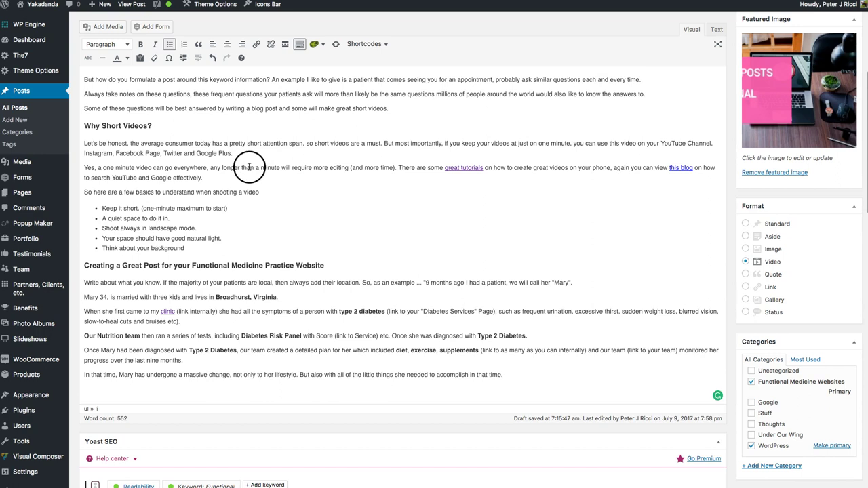
{"action": "left_click_drag", "start_coordinate": [231, 153], "coordinate": [676, 143]}
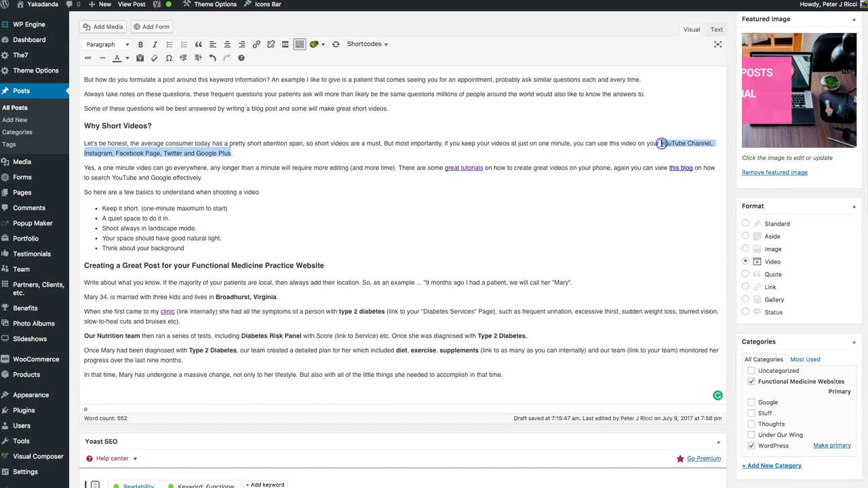
{"action": "scroll", "coordinate": [725, 207], "scroll_direction": "down", "scroll_amount": 5}
{"action": "left_click", "coordinate": [761, 322]}
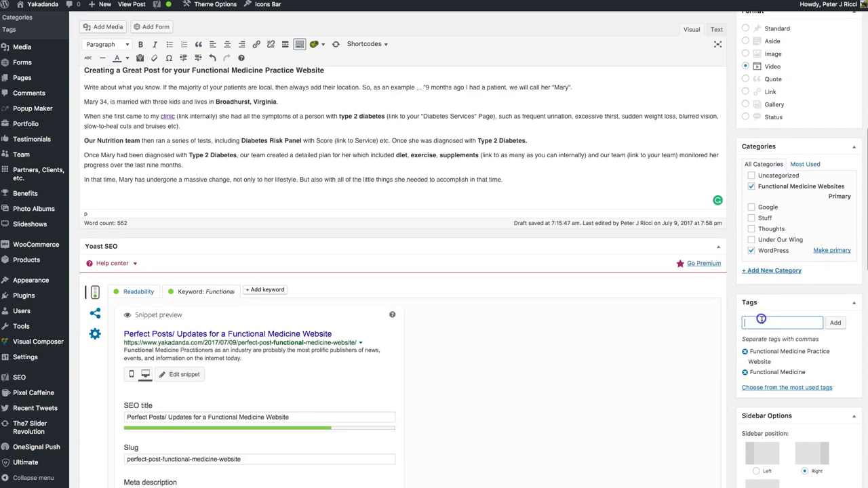
{"action": "key", "text": "ctrl+v"}
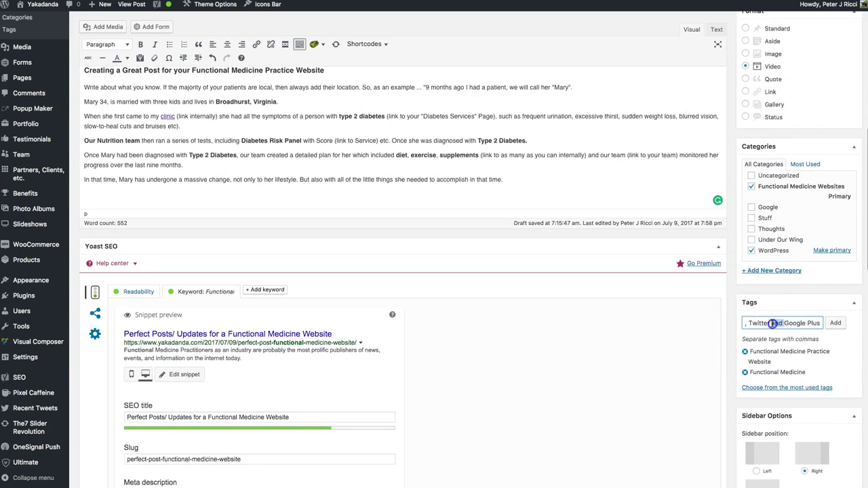
{"action": "type", "text": ","}
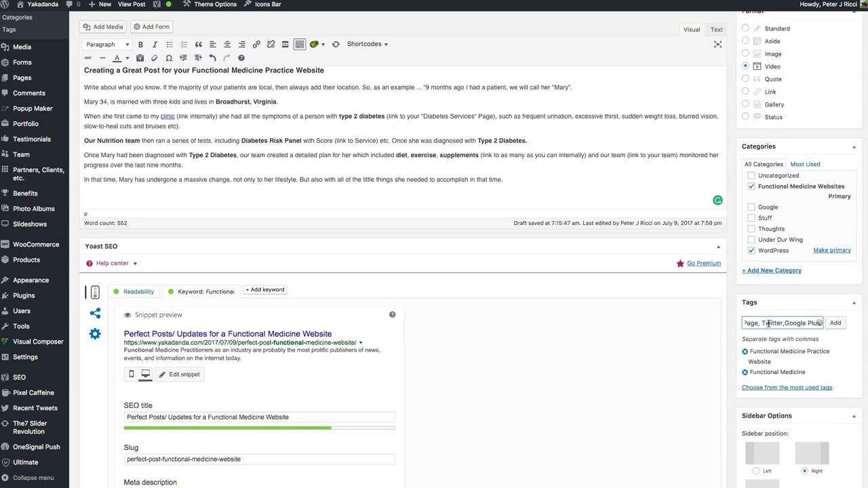
{"action": "left_click", "coordinate": [805, 322]}
{"action": "key", "text": "BackSpace"}
{"action": "key", "text": "Home"}
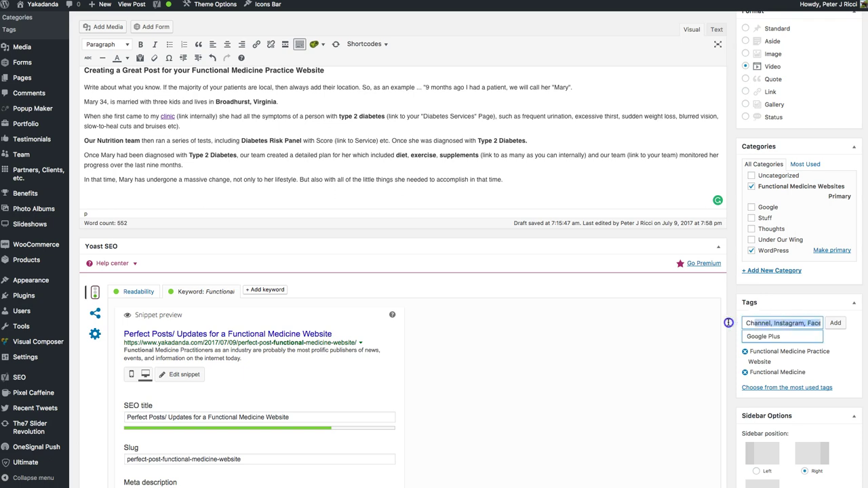
{"action": "left_click_drag", "start_coordinate": [798, 323], "coordinate": [781, 322]}
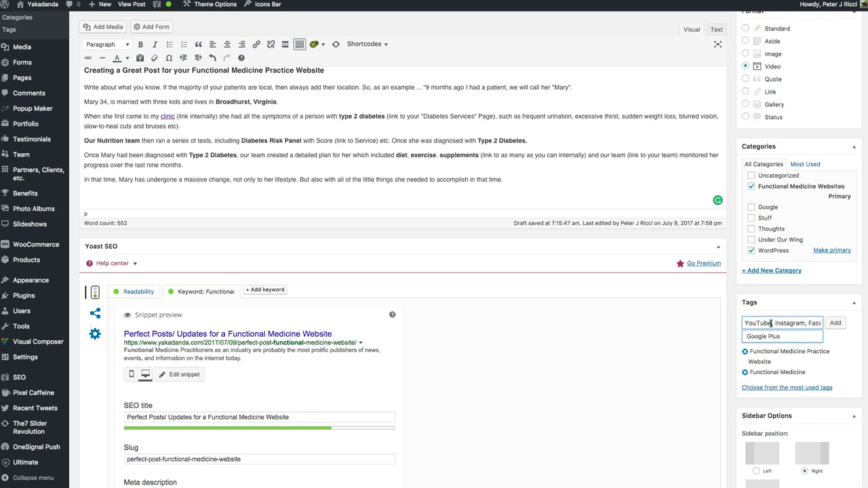
{"action": "left_click", "coordinate": [839, 322]}
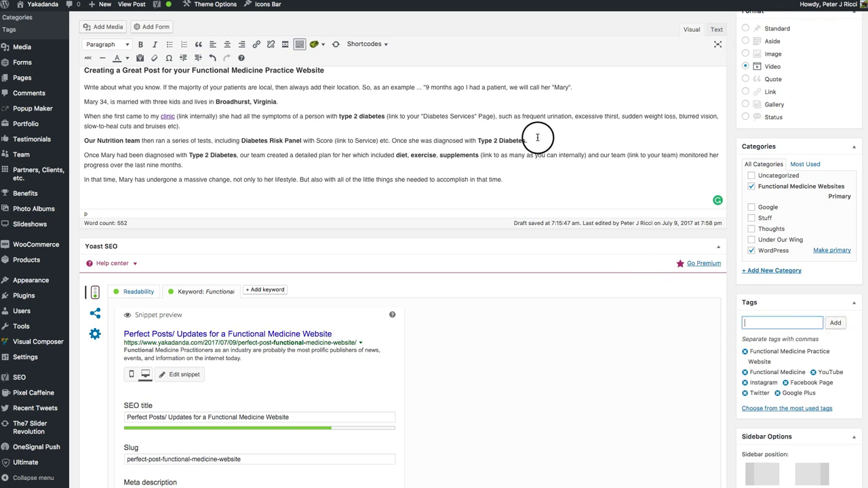
Schedule the post for July 11 instead of publishing immediately.
{"action": "scroll", "coordinate": [535, 139], "scroll_direction": "up", "scroll_amount": 10}
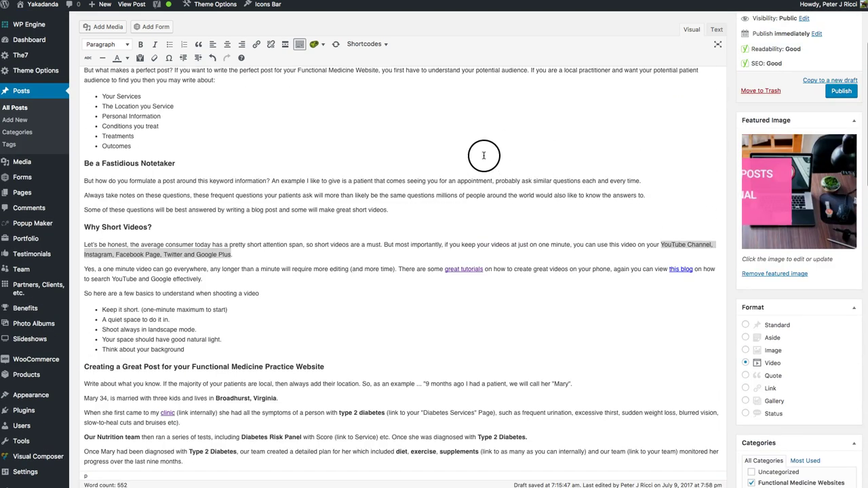
{"action": "scroll", "coordinate": [483, 155], "scroll_direction": "up", "scroll_amount": 5}
{"action": "left_click", "coordinate": [338, 227]}
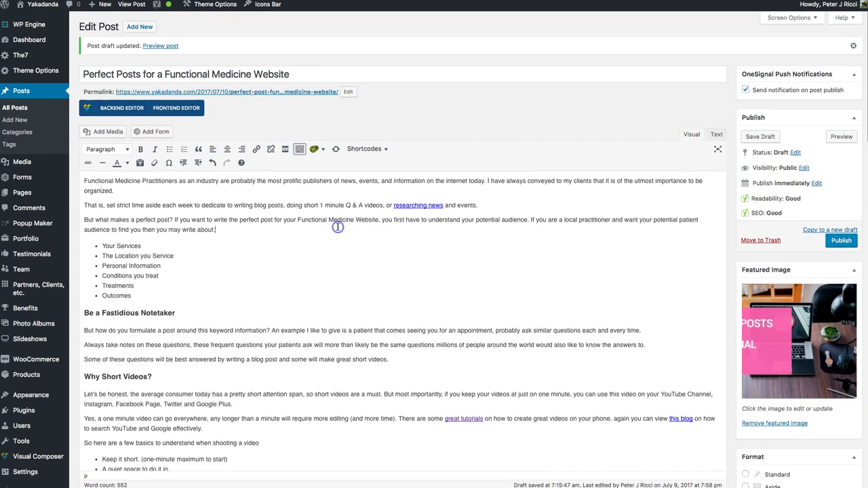
{"action": "scroll", "coordinate": [337, 227], "scroll_direction": "down", "scroll_amount": 10}
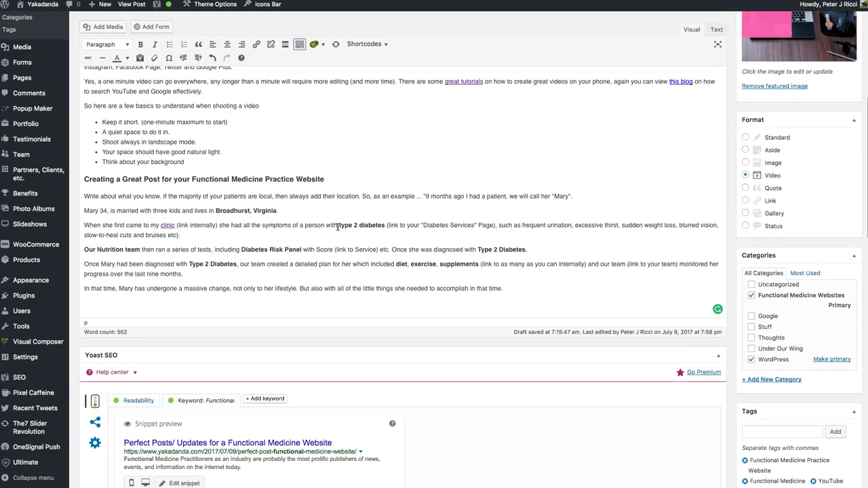
{"action": "scroll", "coordinate": [337, 227], "scroll_direction": "down", "scroll_amount": 3}
{"action": "scroll", "coordinate": [339, 224], "scroll_direction": "up", "scroll_amount": 12}
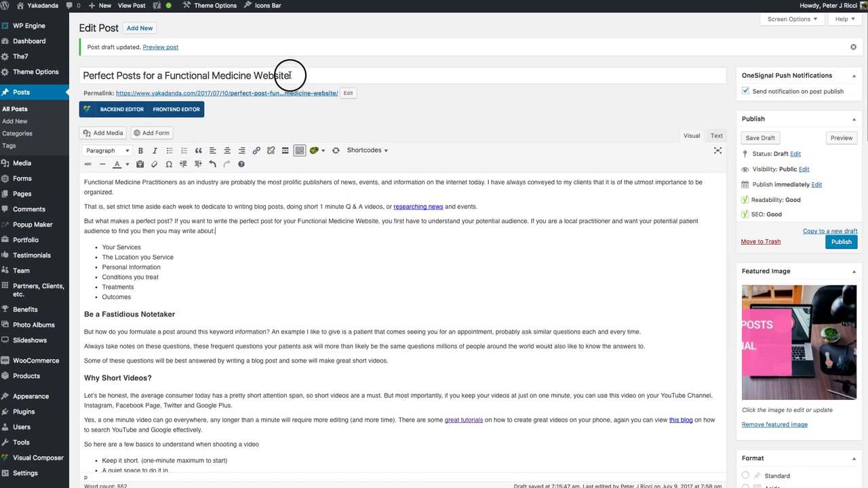
{"action": "left_click", "coordinate": [816, 184]}
{"action": "left_click", "coordinate": [758, 195]}
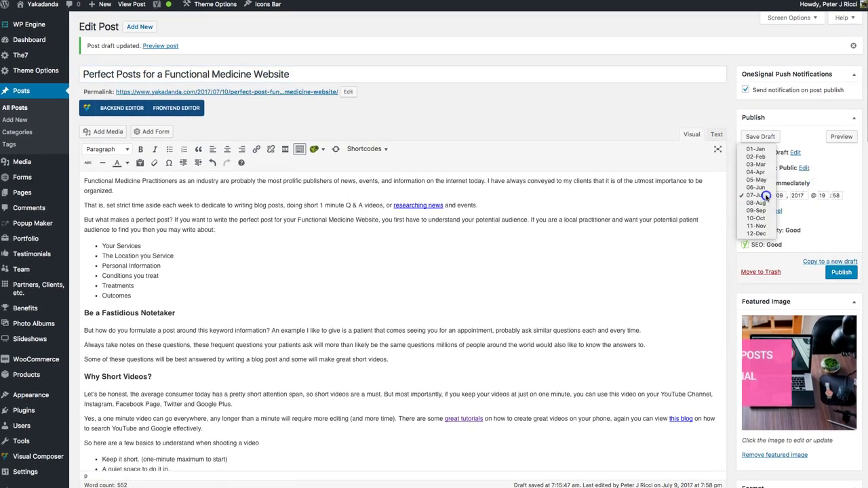
{"action": "left_click", "coordinate": [765, 194]}
{"action": "type", "text": "11"}
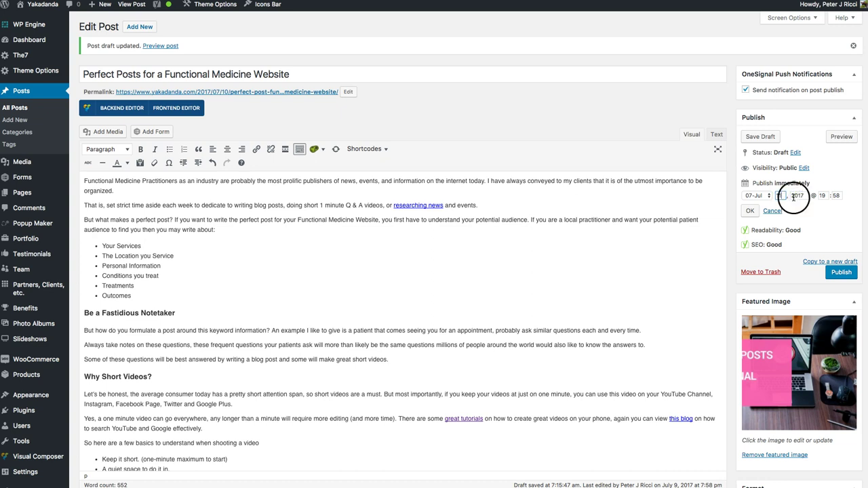
{"action": "left_click", "coordinate": [750, 211]}
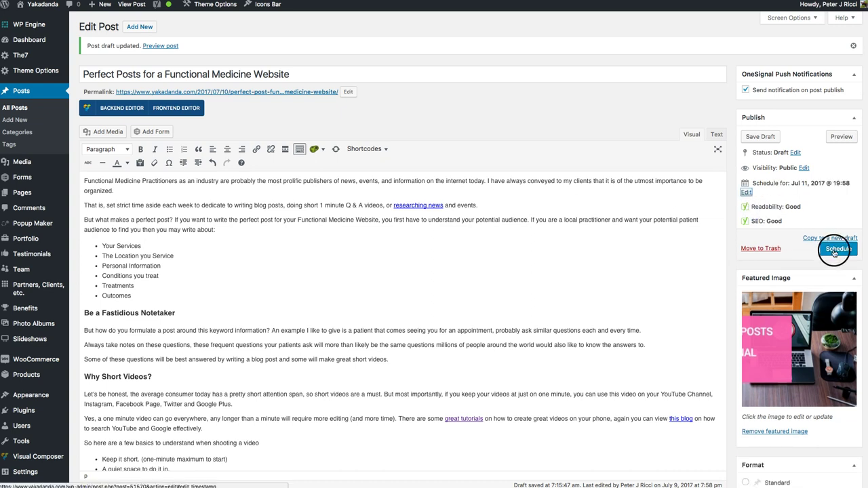
Change the scheduled publish date to July 10, 2017 at 10:30.
{"action": "left_click", "coordinate": [745, 192]}
{"action": "left_click", "coordinate": [774, 196]}
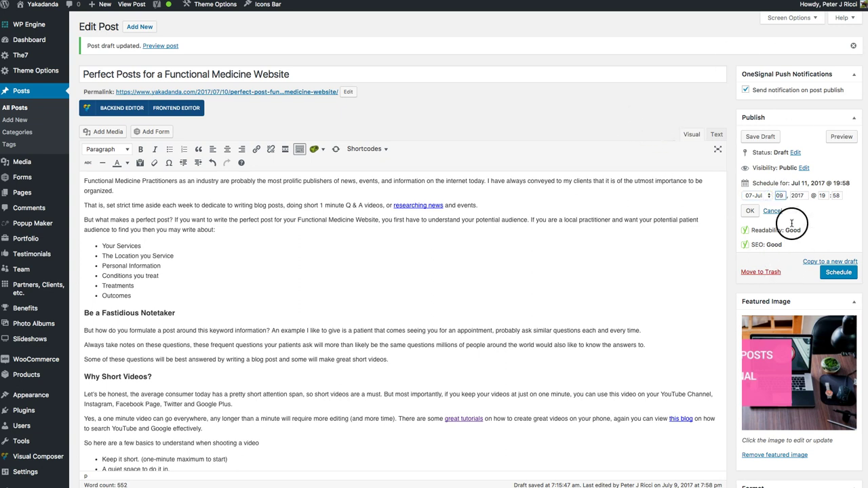
{"action": "left_click", "coordinate": [780, 195]}
{"action": "left_click", "coordinate": [823, 196]}
{"action": "type", "text": "9"}
{"action": "left_click", "coordinate": [845, 196]}
{"action": "left_click", "coordinate": [813, 195]}
{"action": "type", "text": "10"}
{"action": "left_click", "coordinate": [836, 195]}
{"action": "type", "text": "30"}
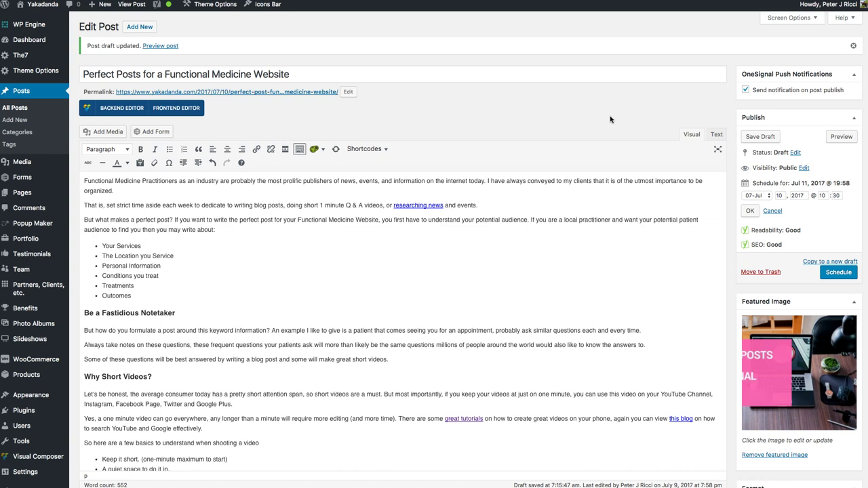
Select the whole meta description in the Yoast SEO box.
{"action": "scroll", "coordinate": [561, 232], "scroll_direction": "down", "scroll_amount": 5}
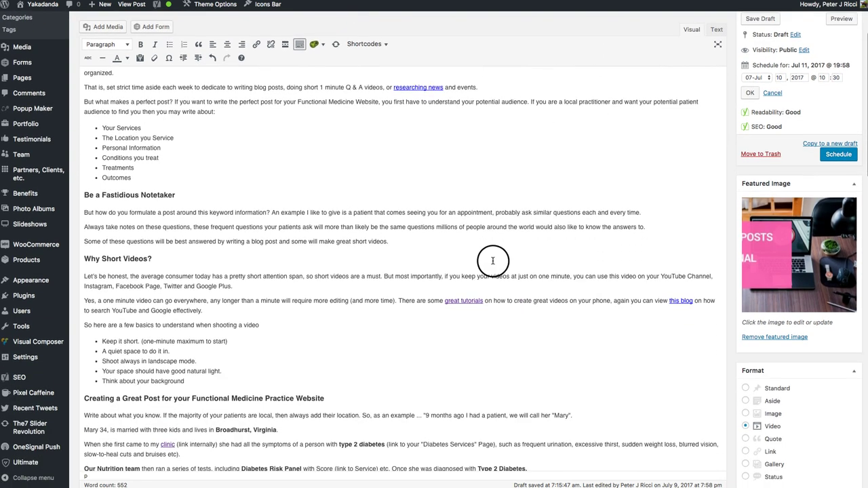
{"action": "scroll", "coordinate": [495, 298], "scroll_direction": "down", "scroll_amount": 2}
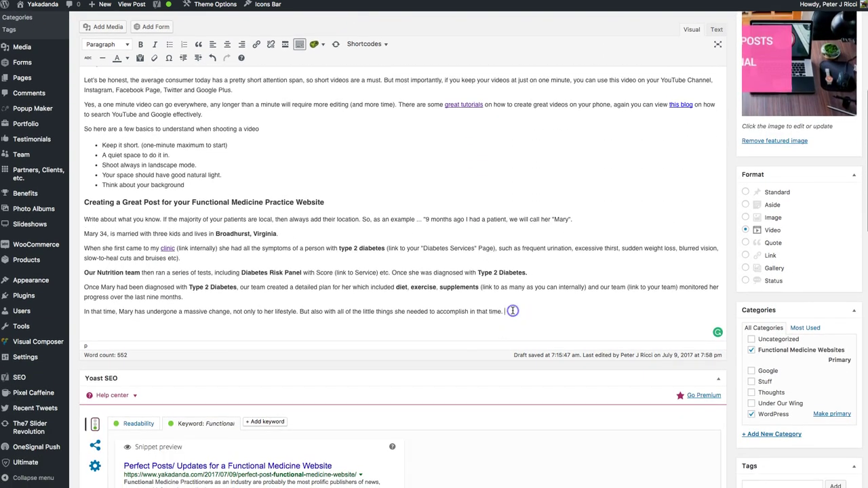
{"action": "scroll", "coordinate": [512, 313], "scroll_direction": "down", "scroll_amount": 7}
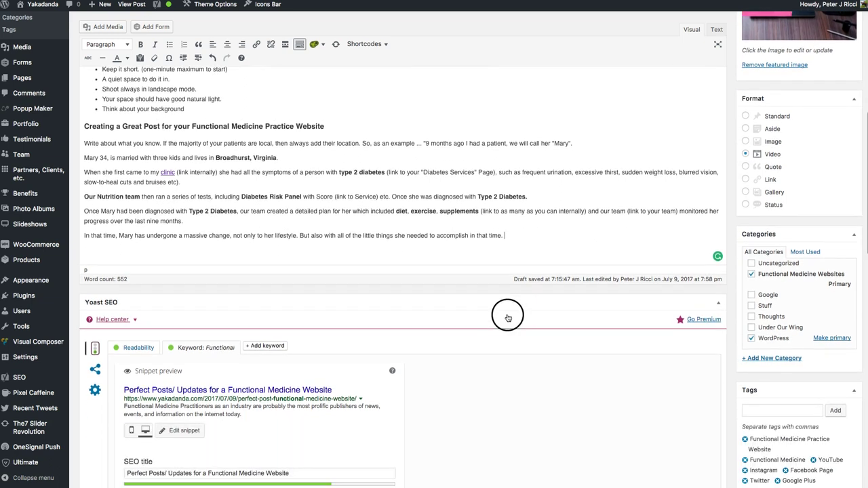
{"action": "scroll", "coordinate": [509, 317], "scroll_direction": "down", "scroll_amount": 2}
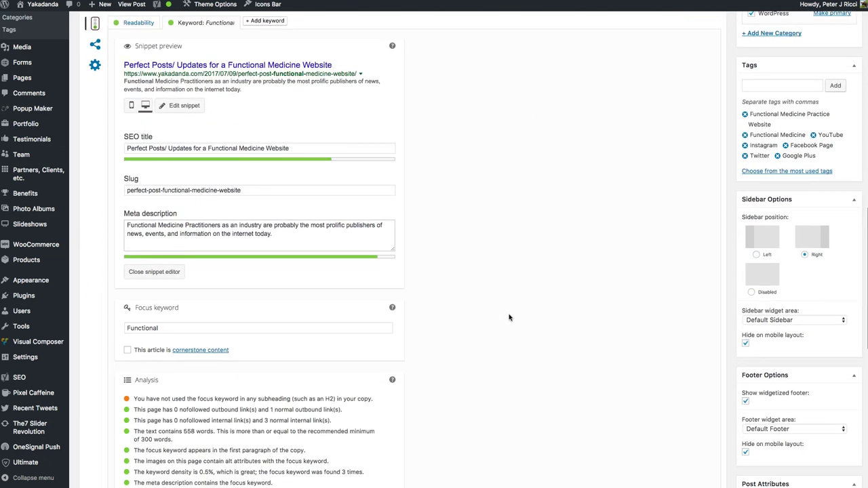
{"action": "left_click", "coordinate": [248, 219]}
{"action": "double_click", "coordinate": [242, 211]}
{"action": "triple_click", "coordinate": [242, 211]}
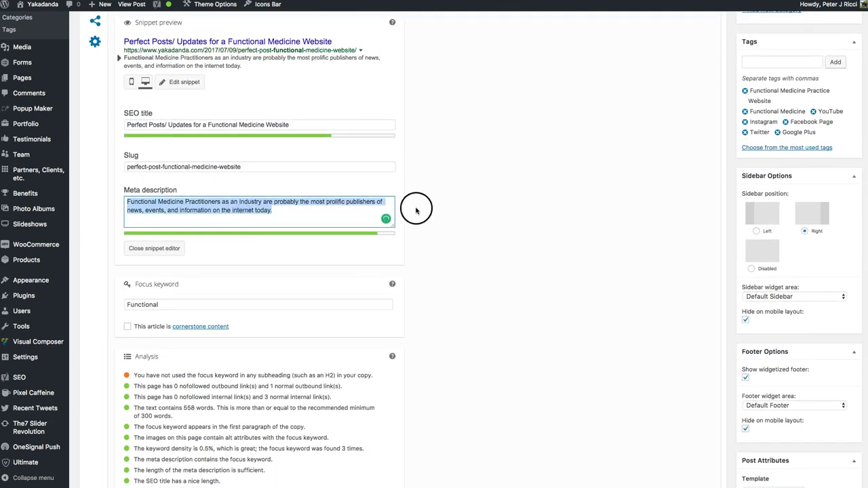
Check the Yoast Readability analysis, then return to the focus keyword analysis and snippet.
{"action": "scroll", "coordinate": [481, 203], "scroll_direction": "up", "scroll_amount": 5}
{"action": "left_click", "coordinate": [129, 250]}
{"action": "scroll", "coordinate": [574, 316], "scroll_direction": "down", "scroll_amount": 1}
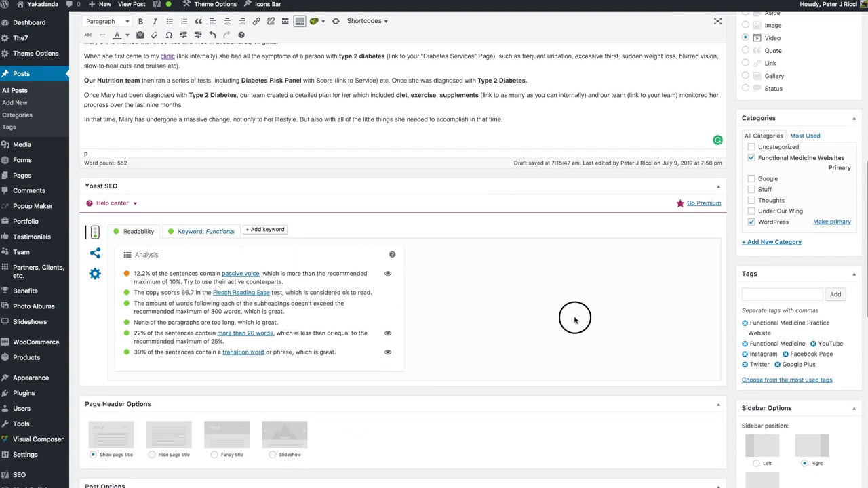
{"action": "scroll", "coordinate": [536, 269], "scroll_direction": "up", "scroll_amount": 3}
{"action": "left_click", "coordinate": [190, 354]}
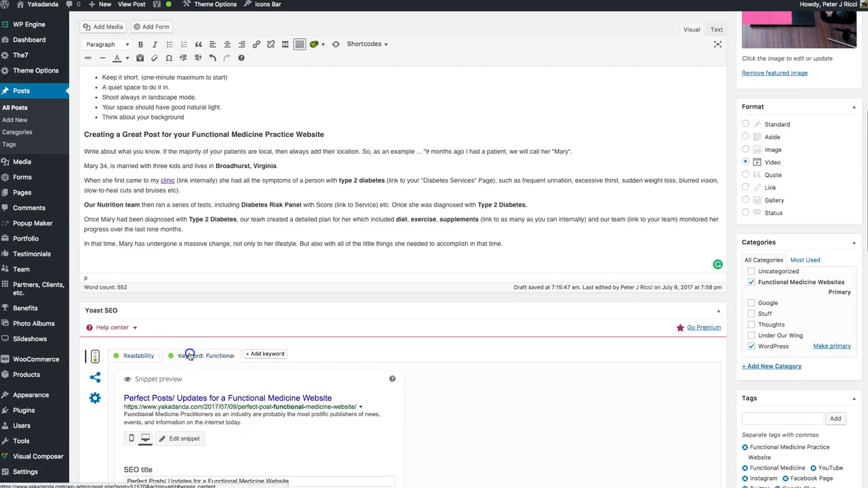
{"action": "scroll", "coordinate": [535, 351], "scroll_direction": "down", "scroll_amount": 5}
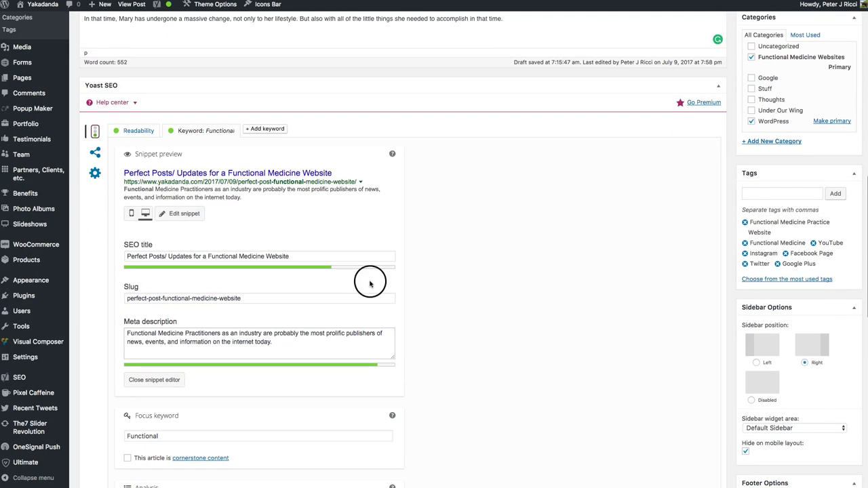
Return to the Yoast Readability analysis and scroll up to its results.
{"action": "left_click", "coordinate": [144, 131]}
{"action": "scroll", "coordinate": [474, 238], "scroll_direction": "up", "scroll_amount": 2}
{"action": "scroll", "coordinate": [480, 244], "scroll_direction": "up", "scroll_amount": 1}
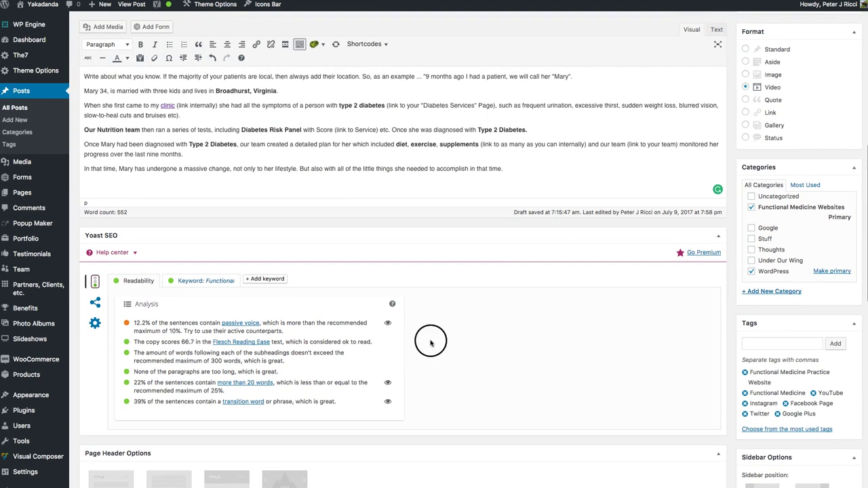
Preview, then clear, the passive-voice and over-20-word sentence highlights, and scroll through the post.
{"action": "left_click", "coordinate": [387, 322]}
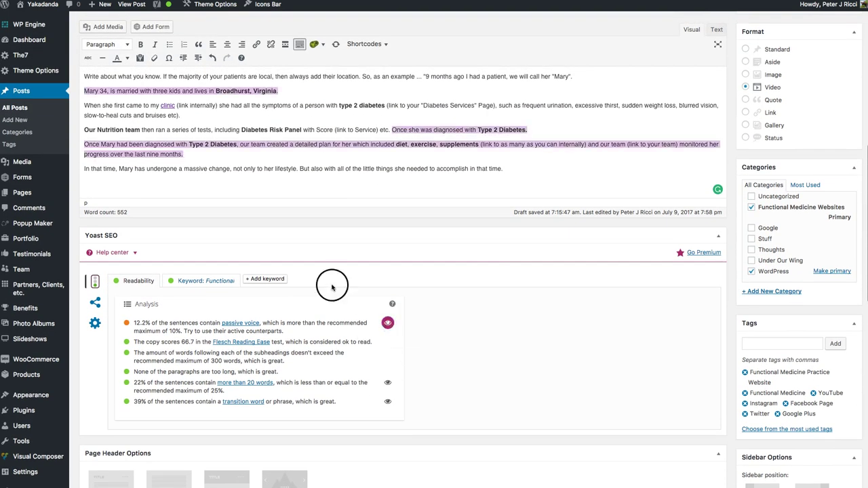
{"action": "left_click", "coordinate": [387, 322]}
{"action": "left_click", "coordinate": [388, 383]}
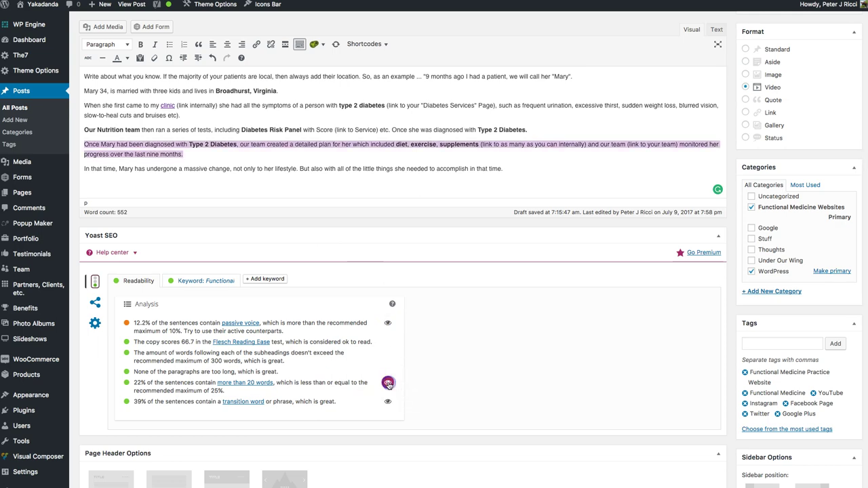
{"action": "left_click", "coordinate": [387, 383]}
{"action": "scroll", "coordinate": [481, 339], "scroll_direction": "up", "scroll_amount": 10}
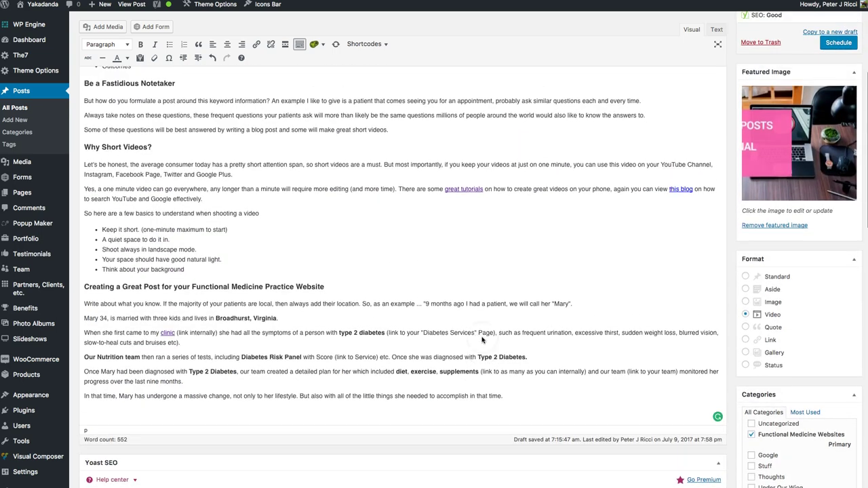
{"action": "scroll", "coordinate": [481, 339], "scroll_direction": "down", "scroll_amount": 15}
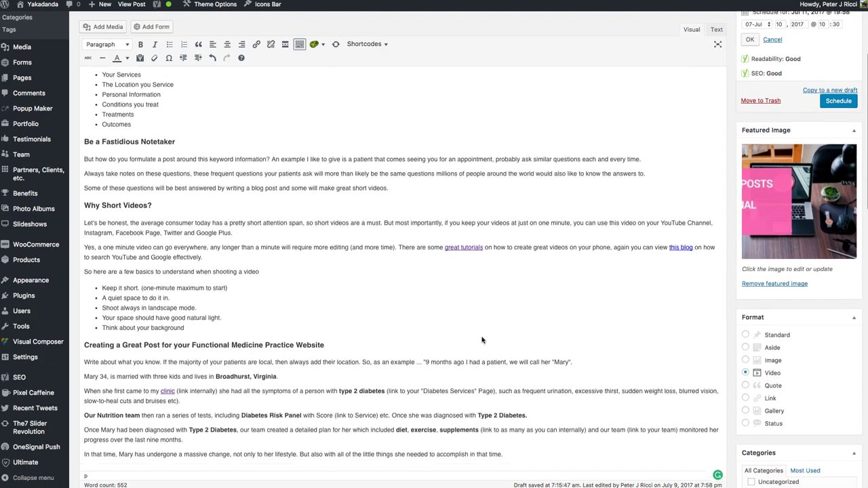
{"action": "scroll", "coordinate": [481, 340], "scroll_direction": "down", "scroll_amount": 5}
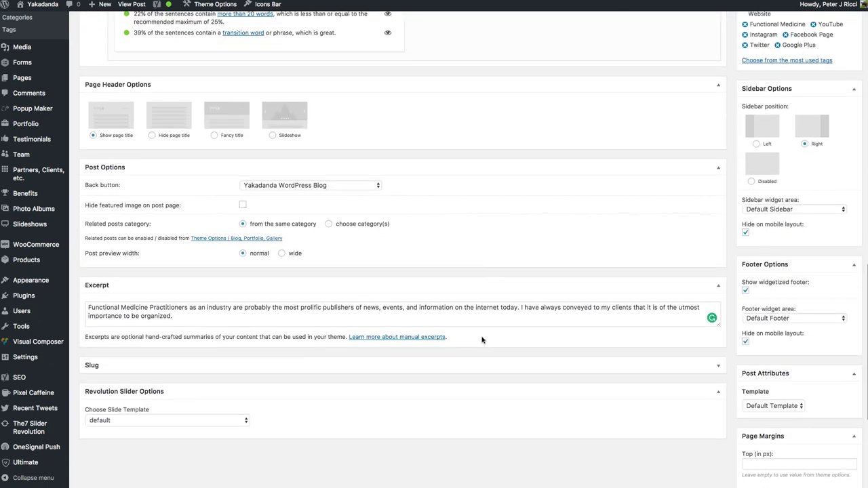
{"action": "scroll", "coordinate": [481, 339], "scroll_direction": "up", "scroll_amount": 10}
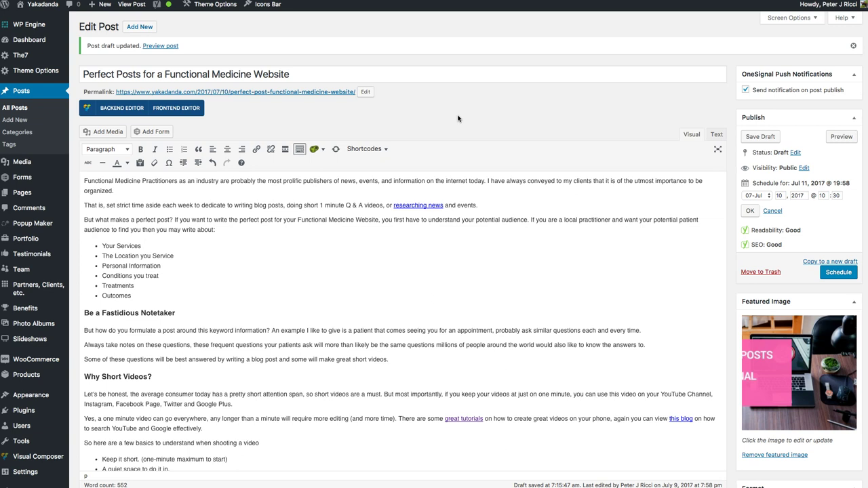
{"action": "scroll", "coordinate": [301, 292], "scroll_direction": "down", "scroll_amount": 5}
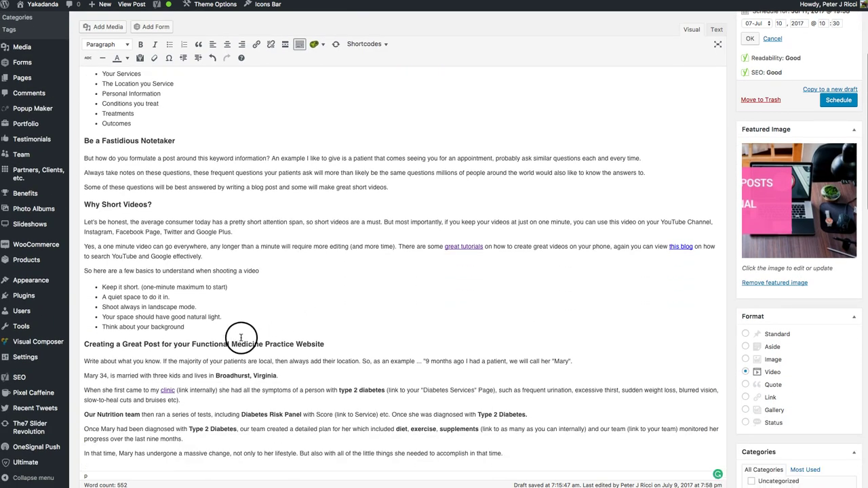
{"action": "left_click", "coordinate": [241, 339]}
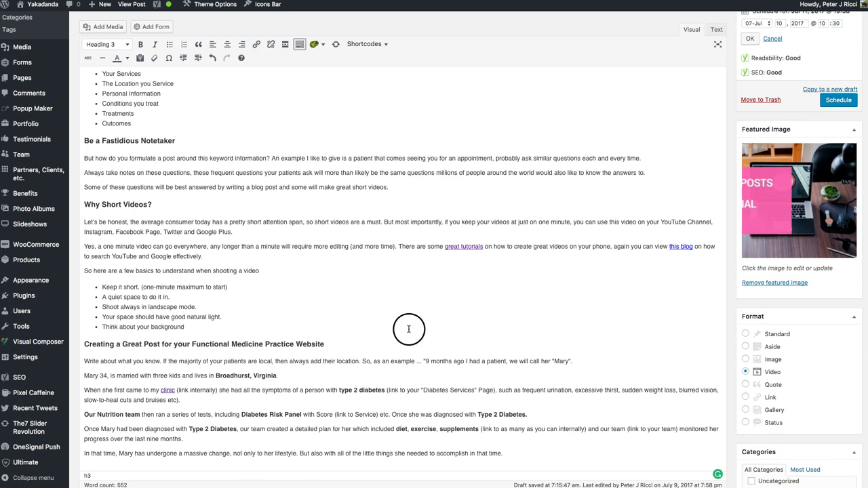
{"action": "scroll", "coordinate": [409, 329], "scroll_direction": "down", "scroll_amount": 4}
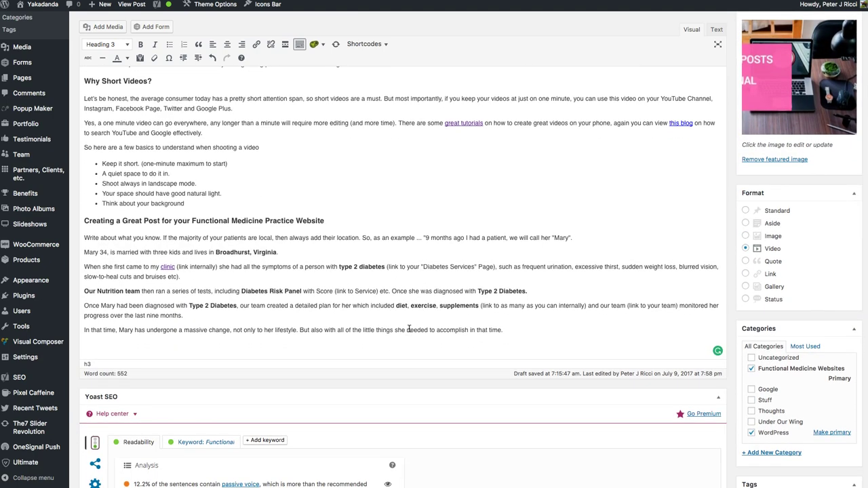
{"action": "scroll", "coordinate": [409, 330], "scroll_direction": "down", "scroll_amount": 12}
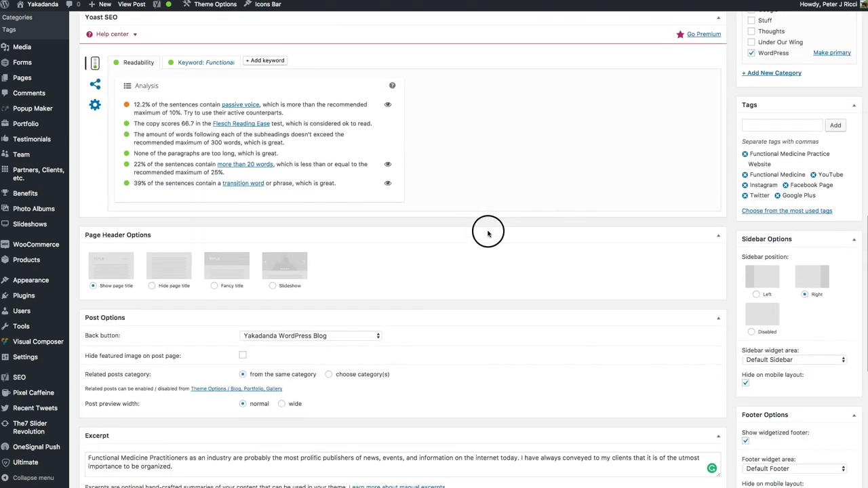
{"action": "scroll", "coordinate": [487, 233], "scroll_direction": "up", "scroll_amount": 3}
{"action": "left_click", "coordinate": [216, 138]}
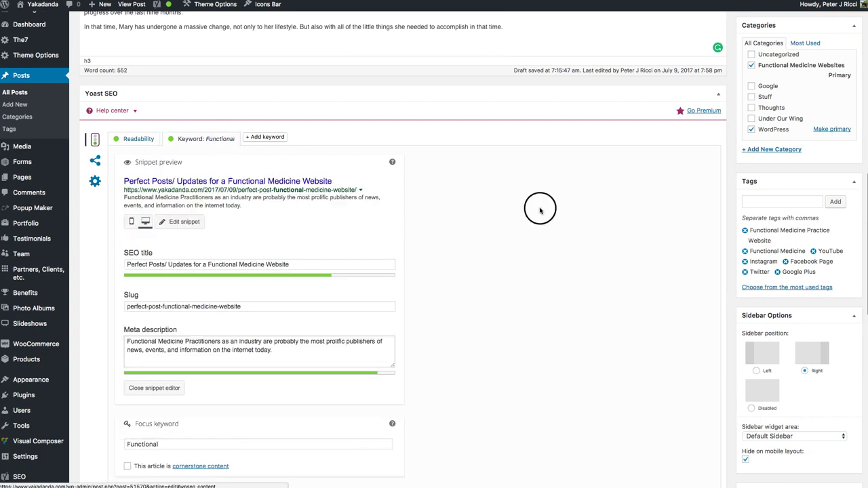
{"action": "scroll", "coordinate": [540, 210], "scroll_direction": "down", "scroll_amount": 5}
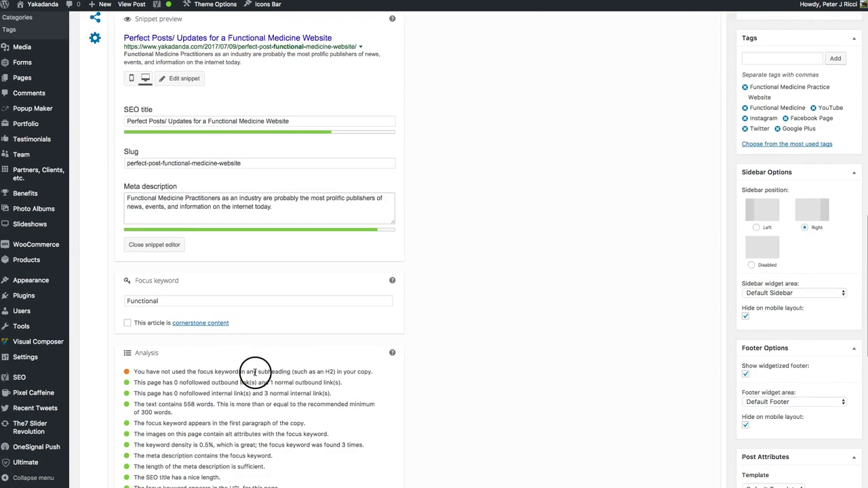
{"action": "left_click_drag", "start_coordinate": [181, 372], "coordinate": [312, 374]}
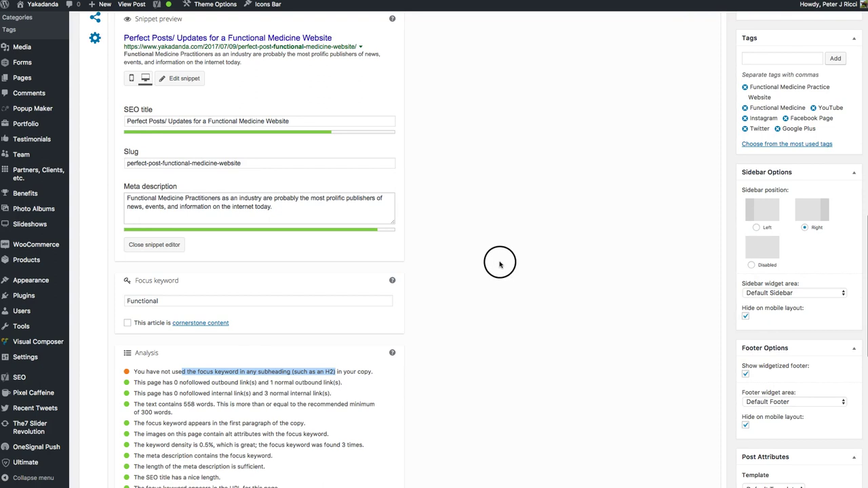
{"action": "left_click", "coordinate": [499, 259]}
{"action": "scroll", "coordinate": [495, 257], "scroll_direction": "up", "scroll_amount": 10}
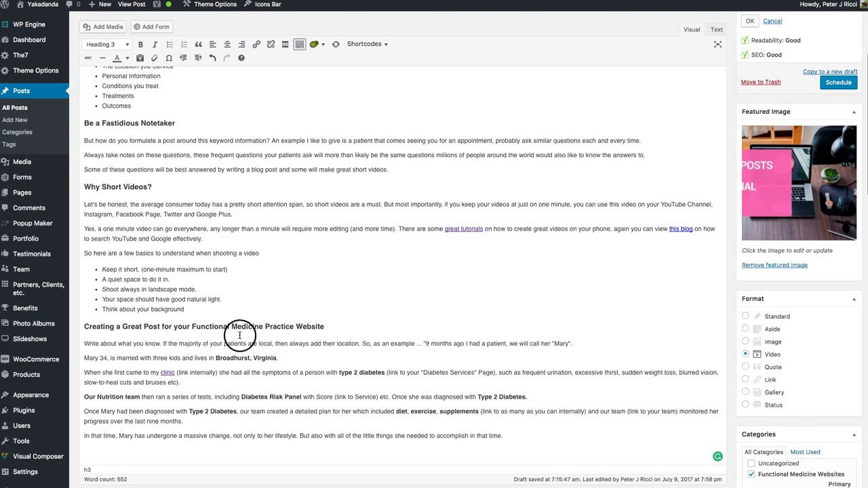
{"action": "left_click_drag", "start_coordinate": [344, 326], "coordinate": [74, 321]}
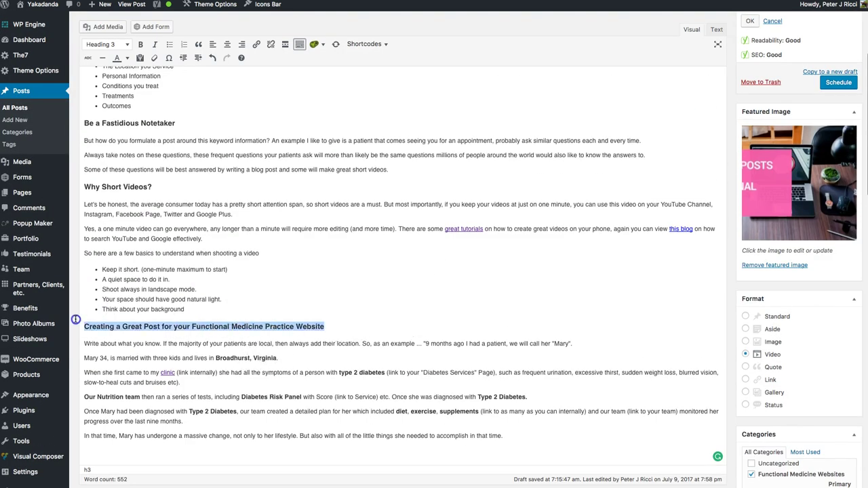
{"action": "left_click", "coordinate": [343, 249]}
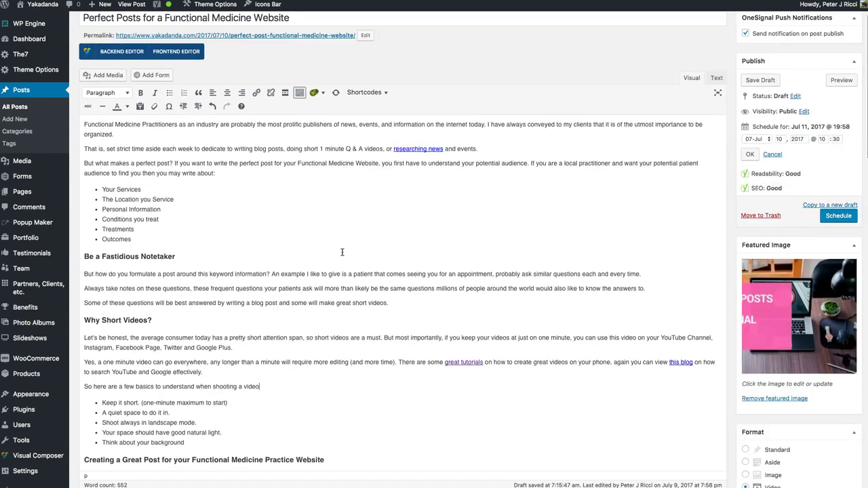
{"action": "scroll", "coordinate": [342, 252], "scroll_direction": "down", "scroll_amount": 15}
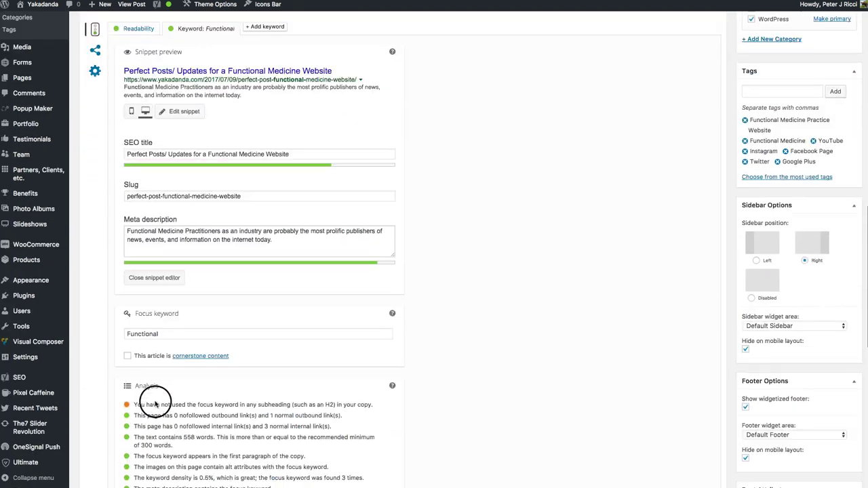
{"action": "scroll", "coordinate": [478, 237], "scroll_direction": "up", "scroll_amount": 15}
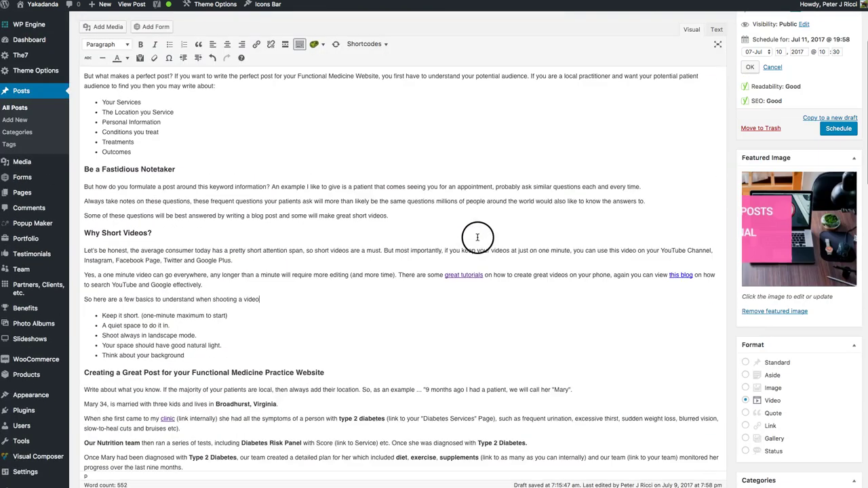
{"action": "scroll", "coordinate": [472, 247], "scroll_direction": "down", "scroll_amount": 1}
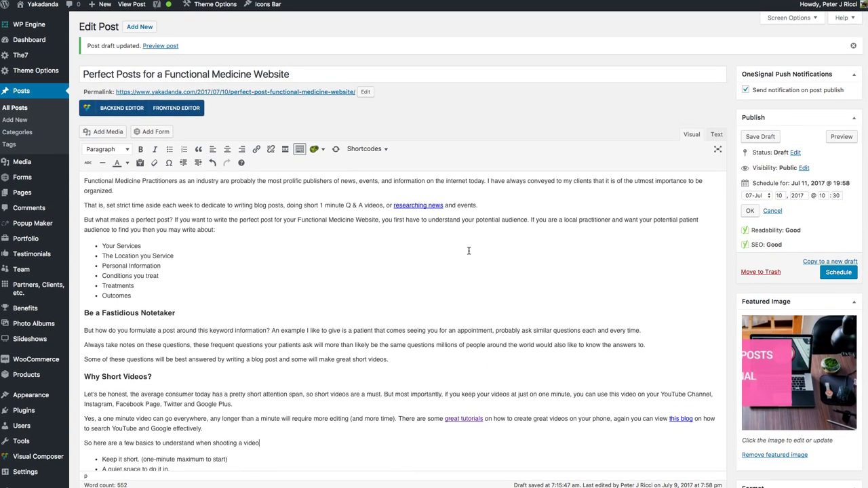
{"action": "left_click", "coordinate": [165, 8]}
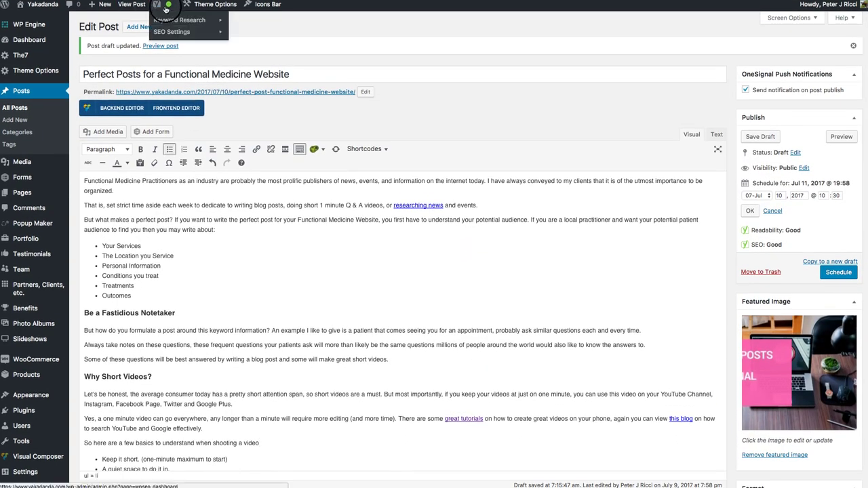
{"action": "left_click", "coordinate": [474, 271]}
{"action": "scroll", "coordinate": [475, 271], "scroll_direction": "down", "scroll_amount": 5}
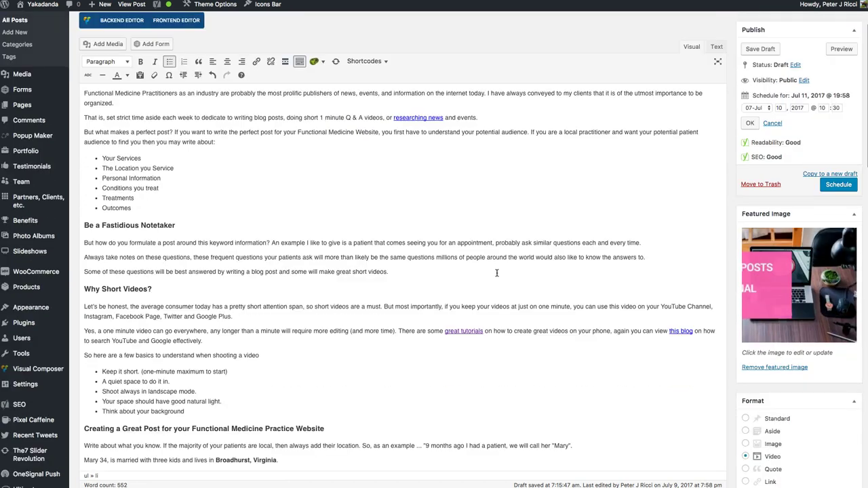
{"action": "scroll", "coordinate": [499, 273], "scroll_direction": "down", "scroll_amount": 20}
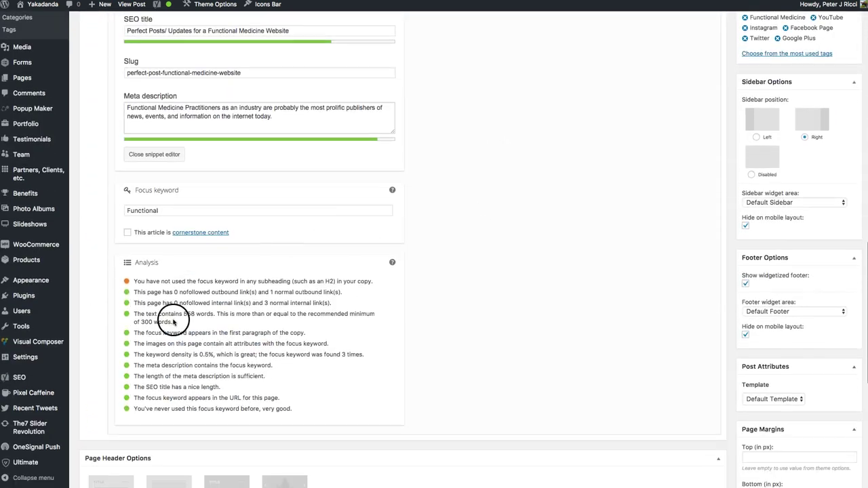
{"action": "scroll", "coordinate": [538, 229], "scroll_direction": "up", "scroll_amount": 20}
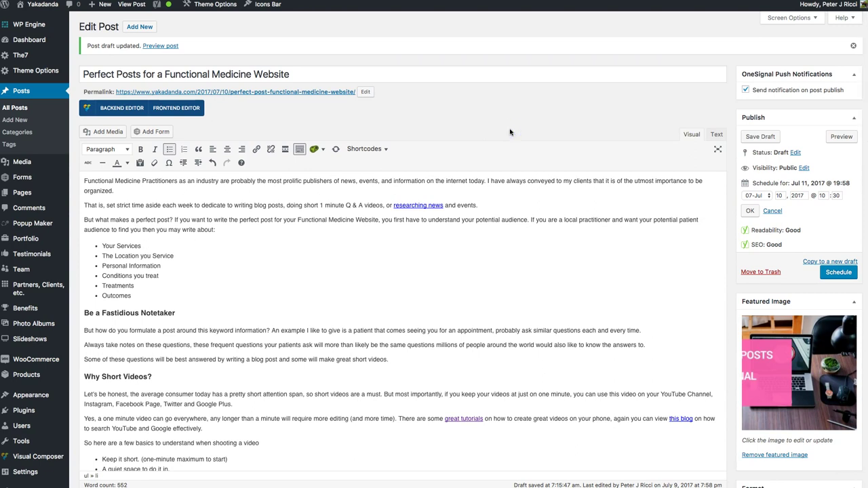
Confirm the schedule of Jul 10, 2017 at 10:30 and scroll through the post.
{"action": "left_click", "coordinate": [750, 210]}
{"action": "scroll", "coordinate": [465, 197], "scroll_direction": "down", "scroll_amount": 10}
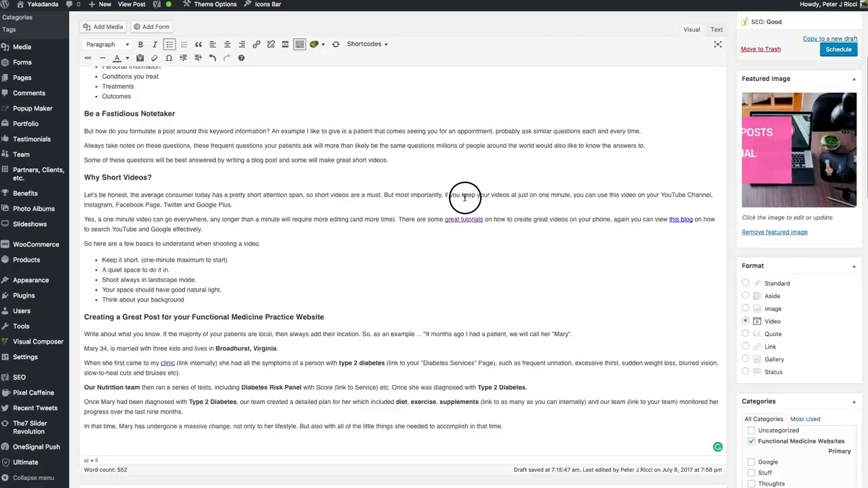
{"action": "scroll", "coordinate": [466, 198], "scroll_direction": "down", "scroll_amount": 10}
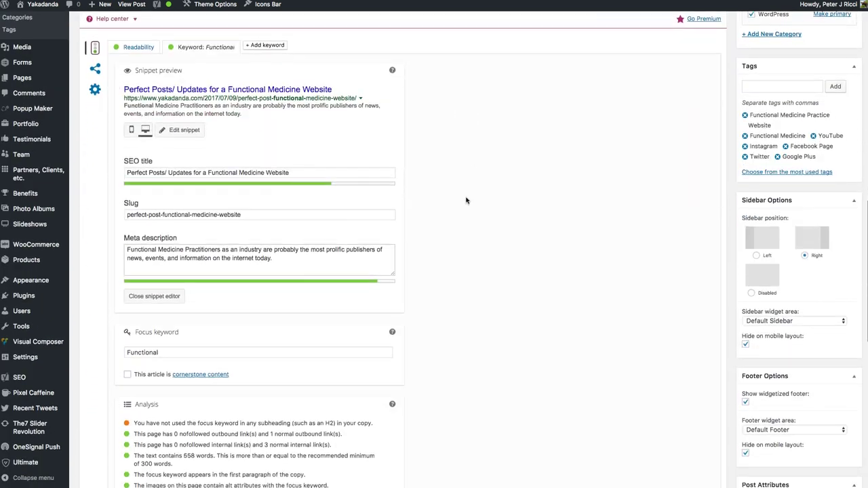
{"action": "scroll", "coordinate": [465, 200], "scroll_direction": "up", "scroll_amount": 20}
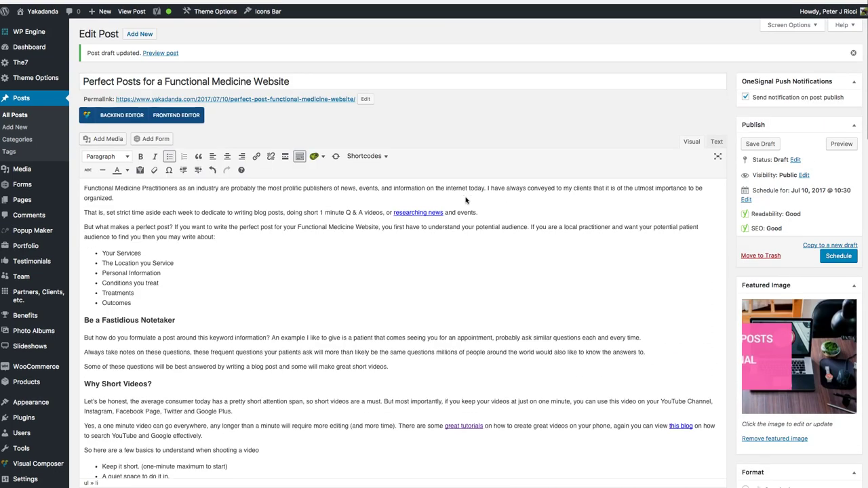
Check the updated draft, including its 2017/07/10 permalink, in the post editor.
{"action": "left_click", "coordinate": [461, 106]}
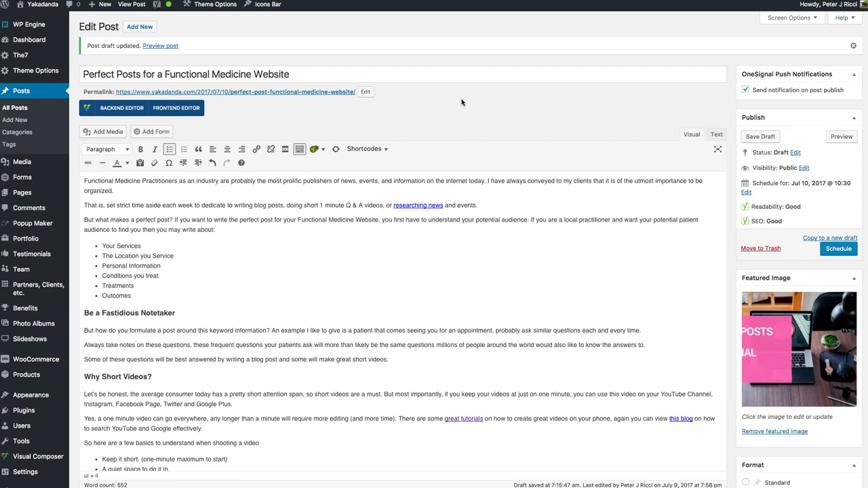
{"action": "left_click", "coordinate": [463, 99]}
{"action": "left_click", "coordinate": [437, 43]}
{"action": "left_click", "coordinate": [447, 128]}
{"action": "left_click", "coordinate": [116, 394]}
{"action": "left_click", "coordinate": [160, 454]}
{"action": "left_click", "coordinate": [307, 330]}
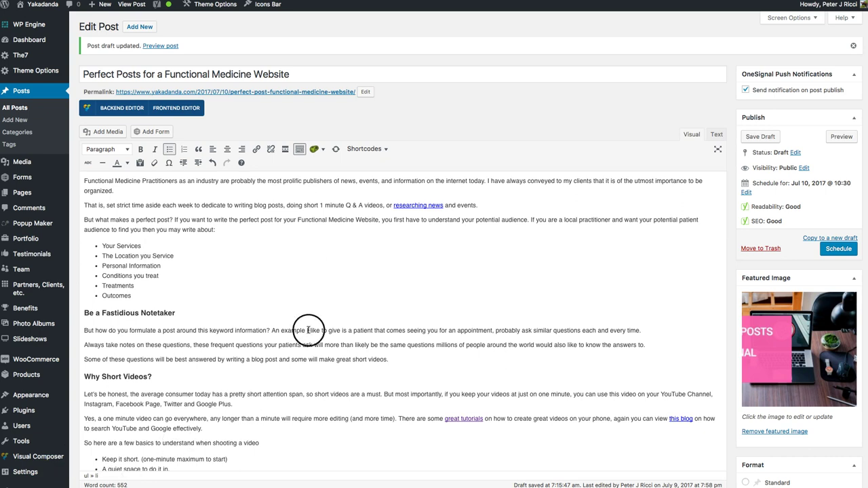